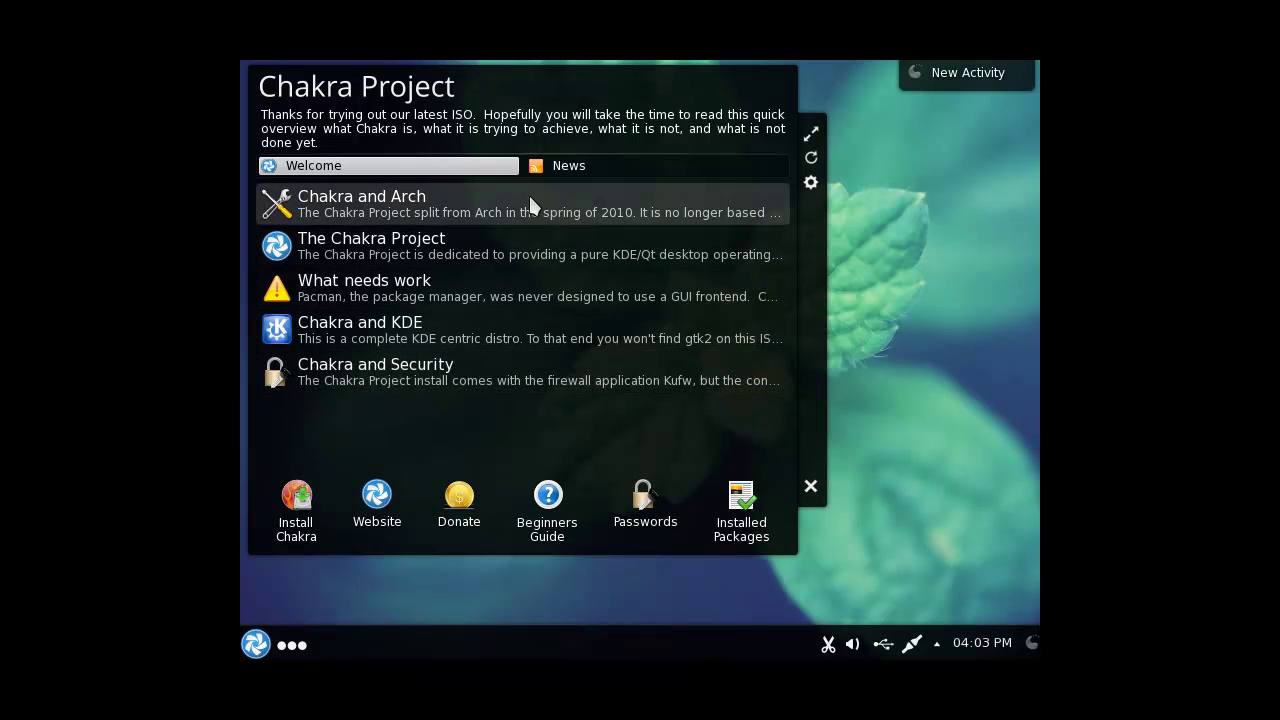
Step: Open the 'Chakra and Arch' entry in the Chakra welcome widget to read the full article
{"action": "left_click", "coordinate": [555, 215]}
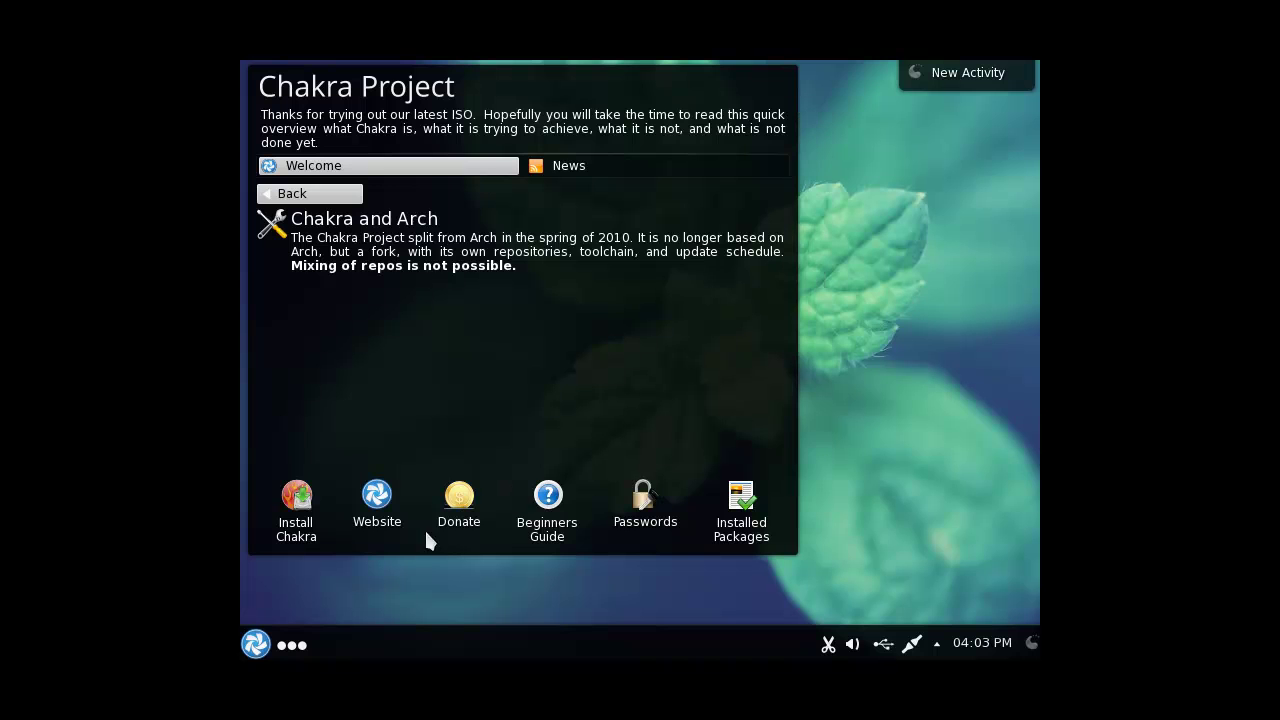
Step: Launch System Settings from the application launcher and go to Display and Monitor
{"action": "left_click", "coordinate": [256, 645]}
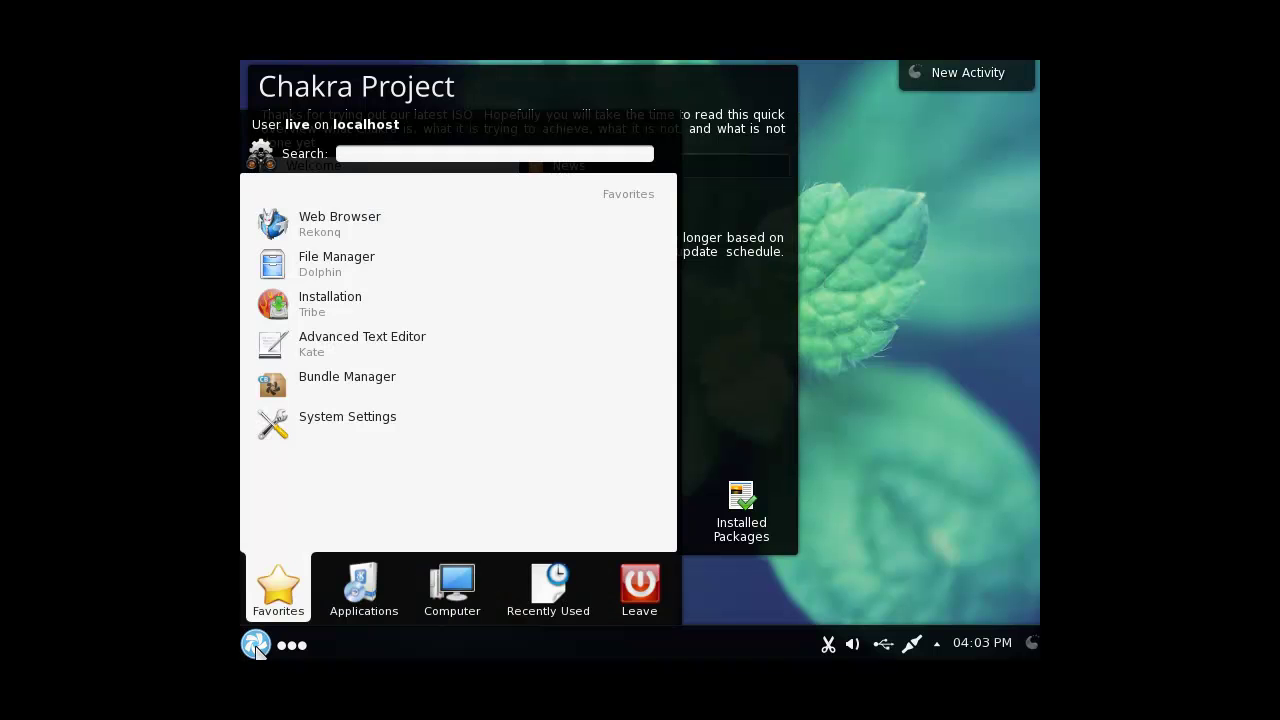
{"action": "left_click", "coordinate": [388, 602]}
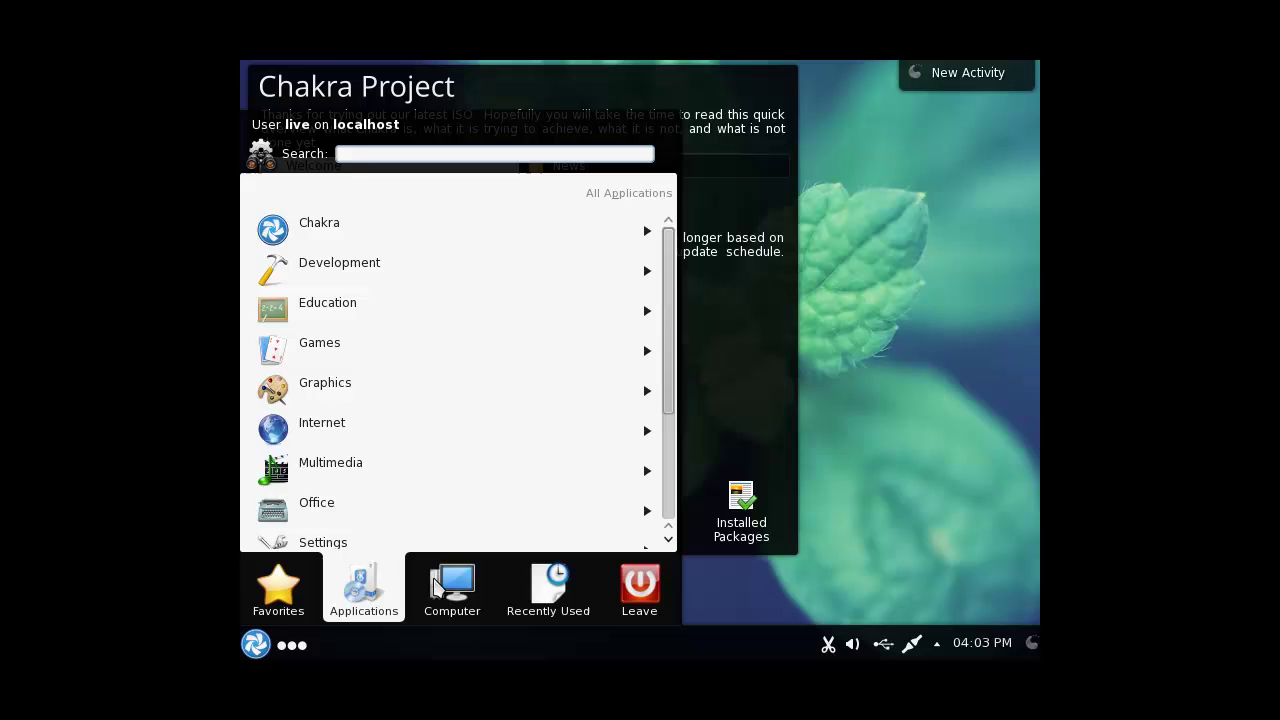
{"action": "mouse_move", "coordinate": [452, 588]}
{"action": "left_click", "coordinate": [400, 212]}
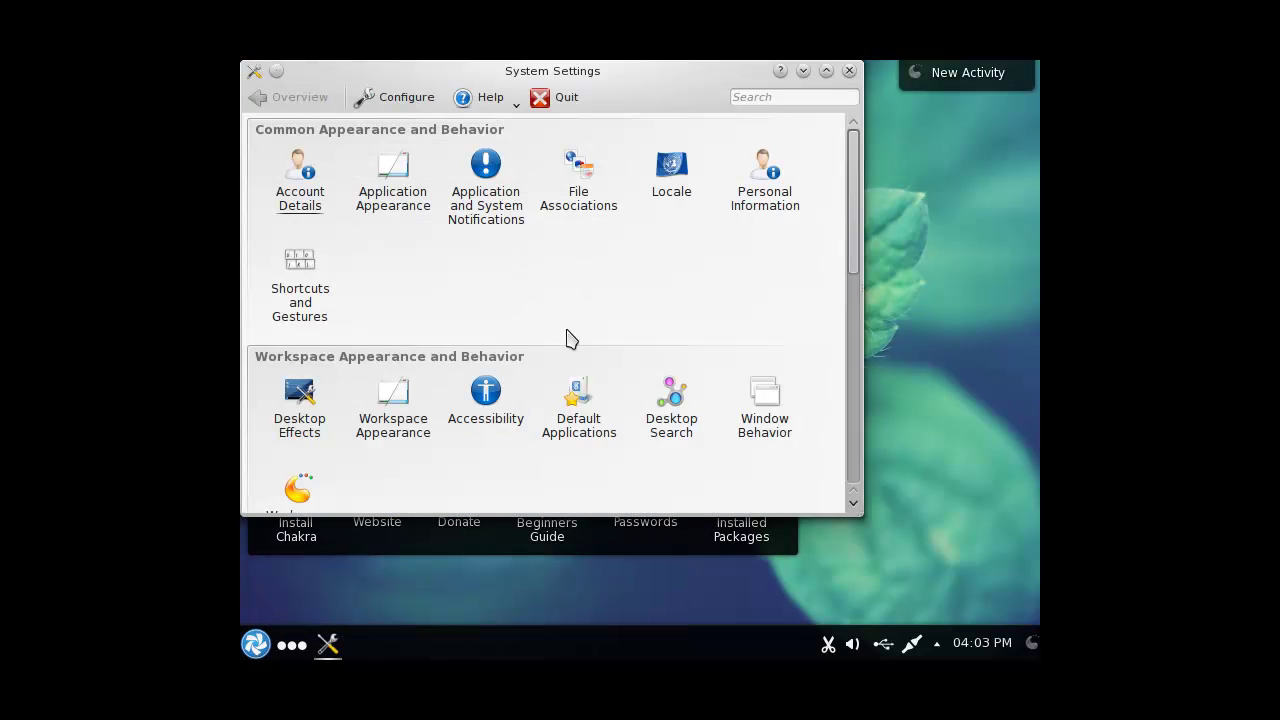
{"action": "scroll", "coordinate": [566, 338], "scroll_direction": "down", "scroll_amount": 2}
{"action": "scroll", "coordinate": [560, 343], "scroll_direction": "down", "scroll_amount": 1}
{"action": "scroll", "coordinate": [508, 380], "scroll_direction": "down", "scroll_amount": 1}
{"action": "scroll", "coordinate": [517, 414], "scroll_direction": "down", "scroll_amount": 1}
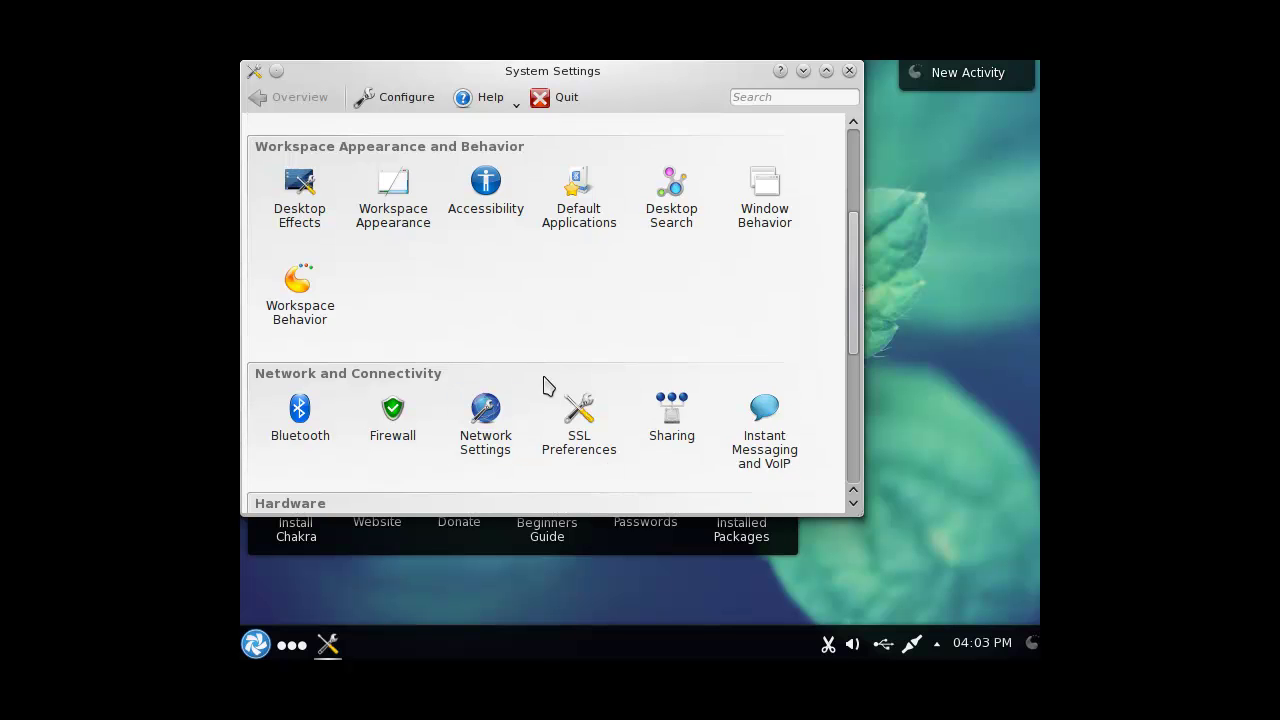
{"action": "scroll", "coordinate": [550, 380], "scroll_direction": "down", "scroll_amount": 4}
{"action": "scroll", "coordinate": [470, 363], "scroll_direction": "down", "scroll_amount": 1}
{"action": "left_click", "coordinate": [385, 363]}
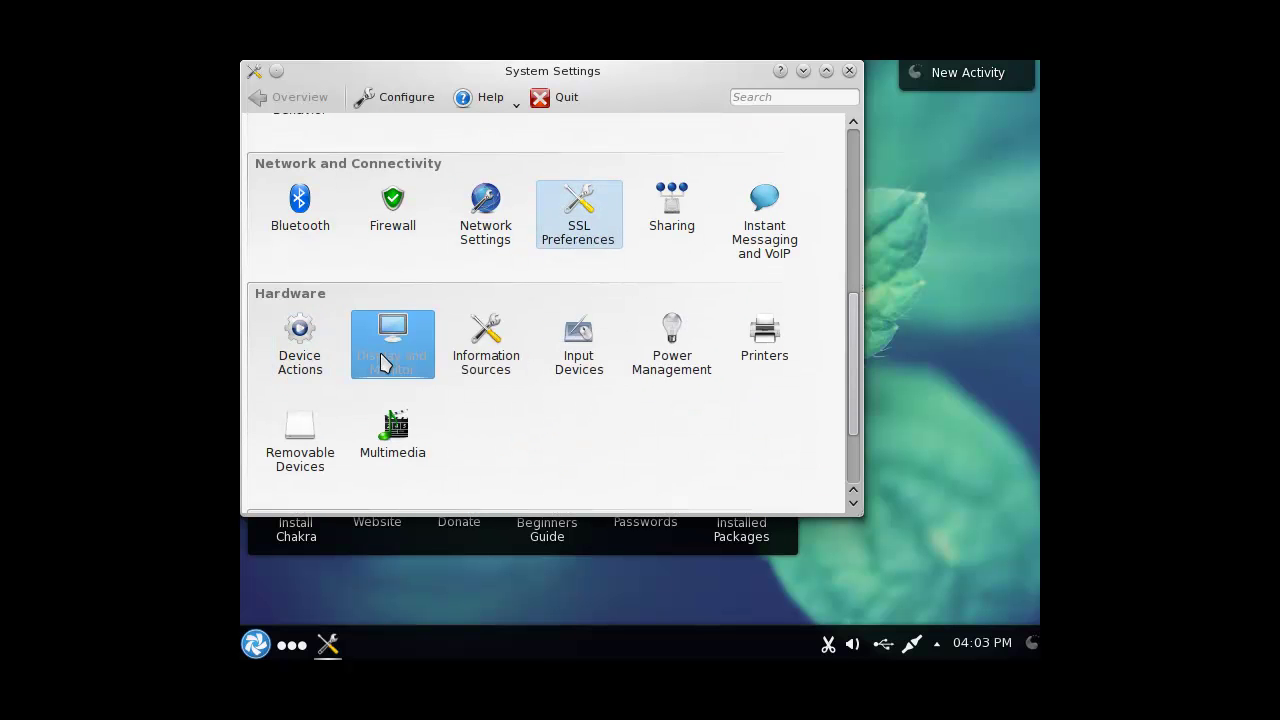
Step: Set the screen size to 1280x720, apply and keep it, then close System Settings
{"action": "left_click", "coordinate": [705, 214]}
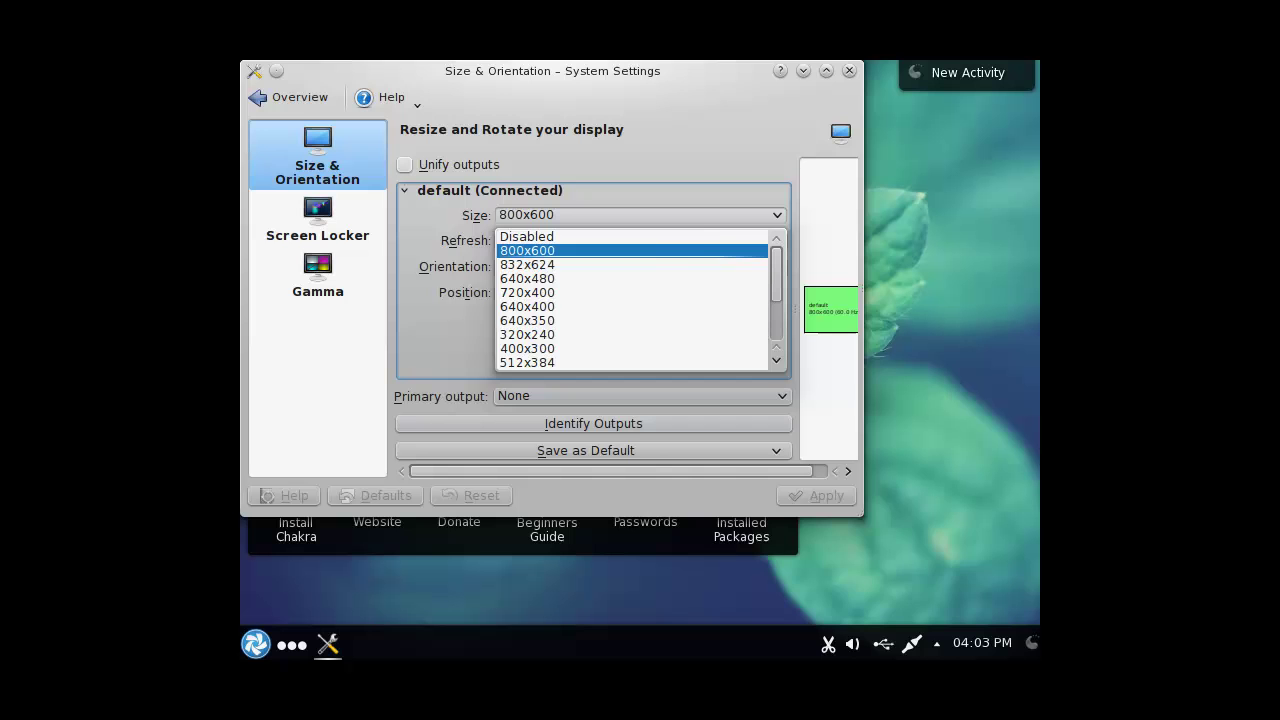
{"action": "scroll", "coordinate": [620, 300], "scroll_direction": "down", "scroll_amount": 3}
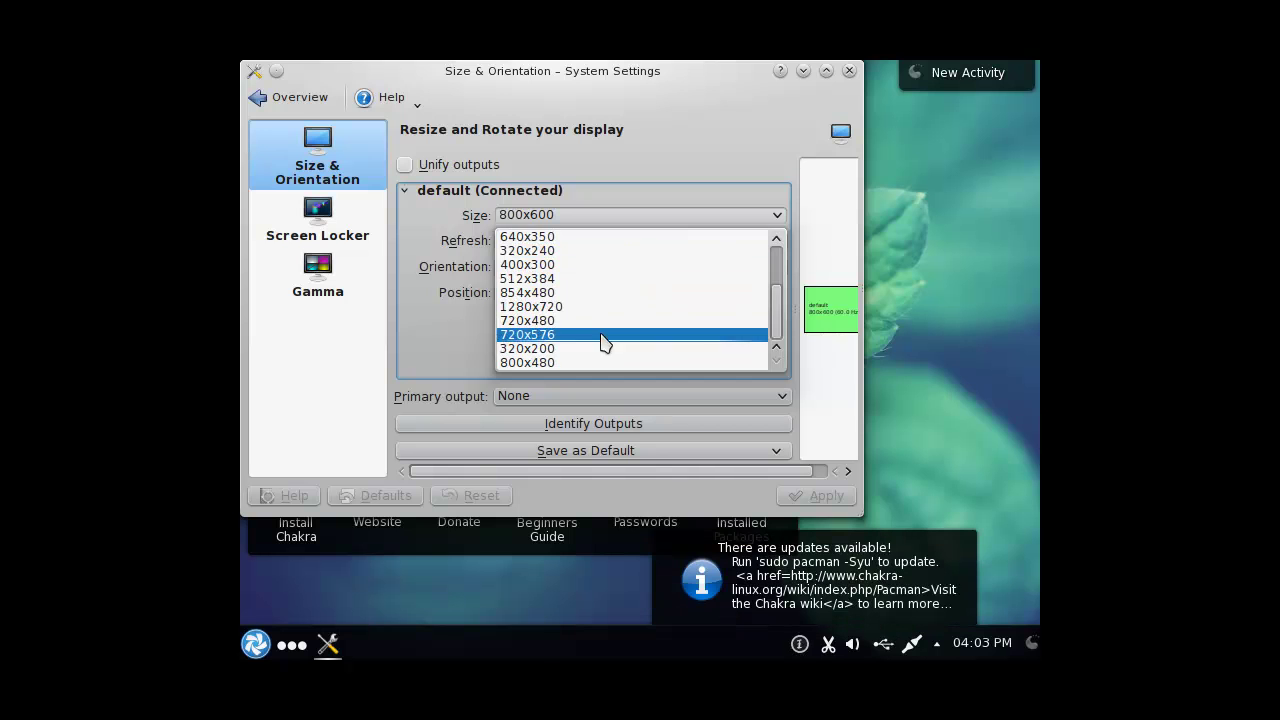
{"action": "left_click", "coordinate": [572, 307]}
{"action": "left_click", "coordinate": [815, 495]}
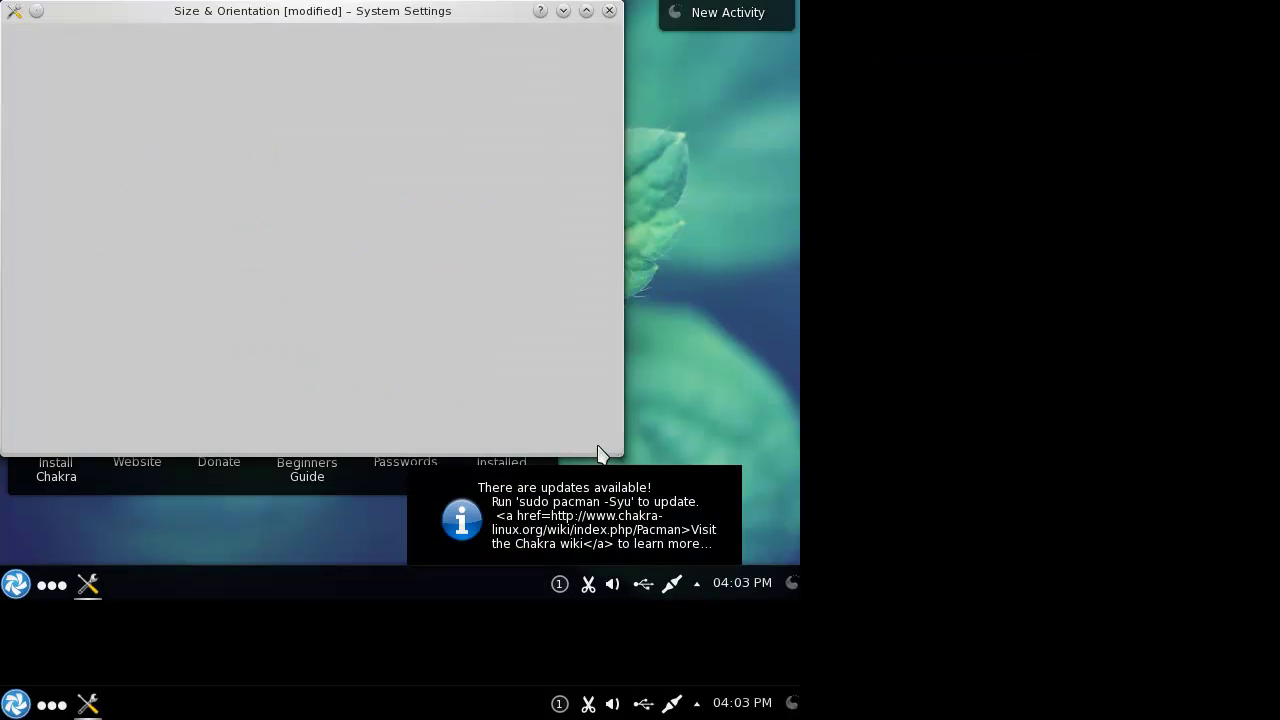
{"action": "left_click", "coordinate": [226, 284]}
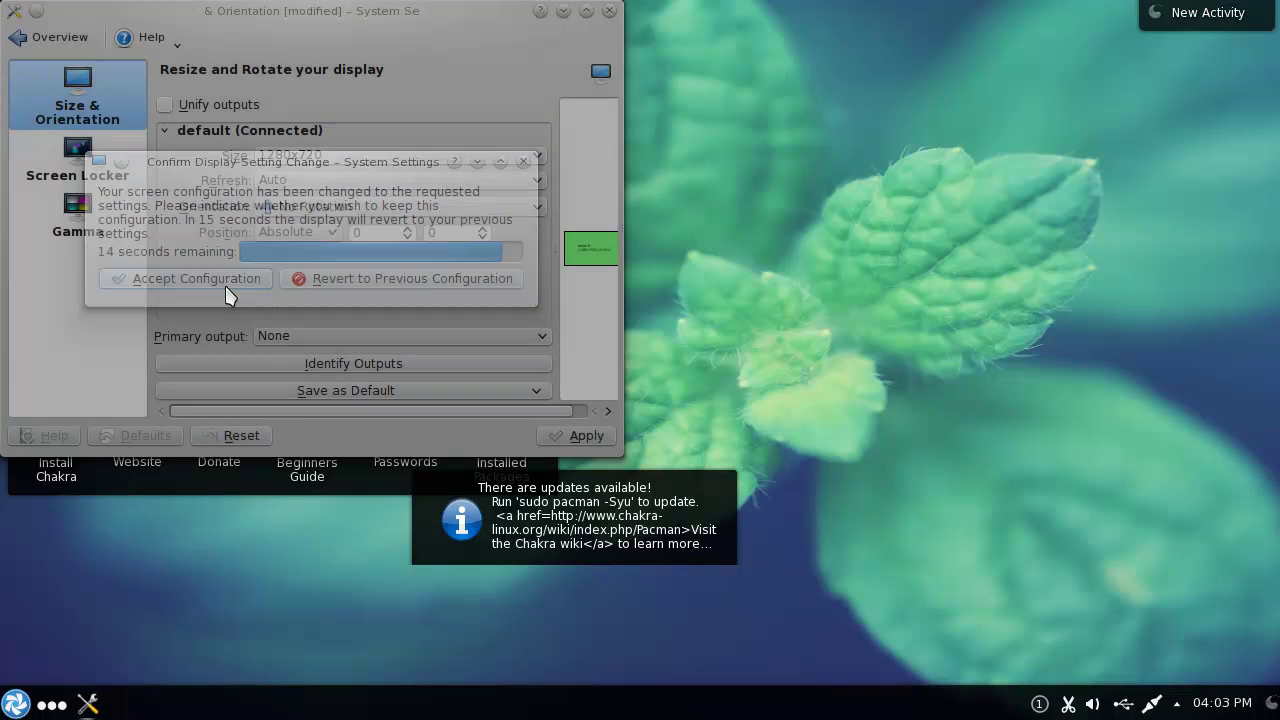
{"action": "left_click", "coordinate": [609, 10]}
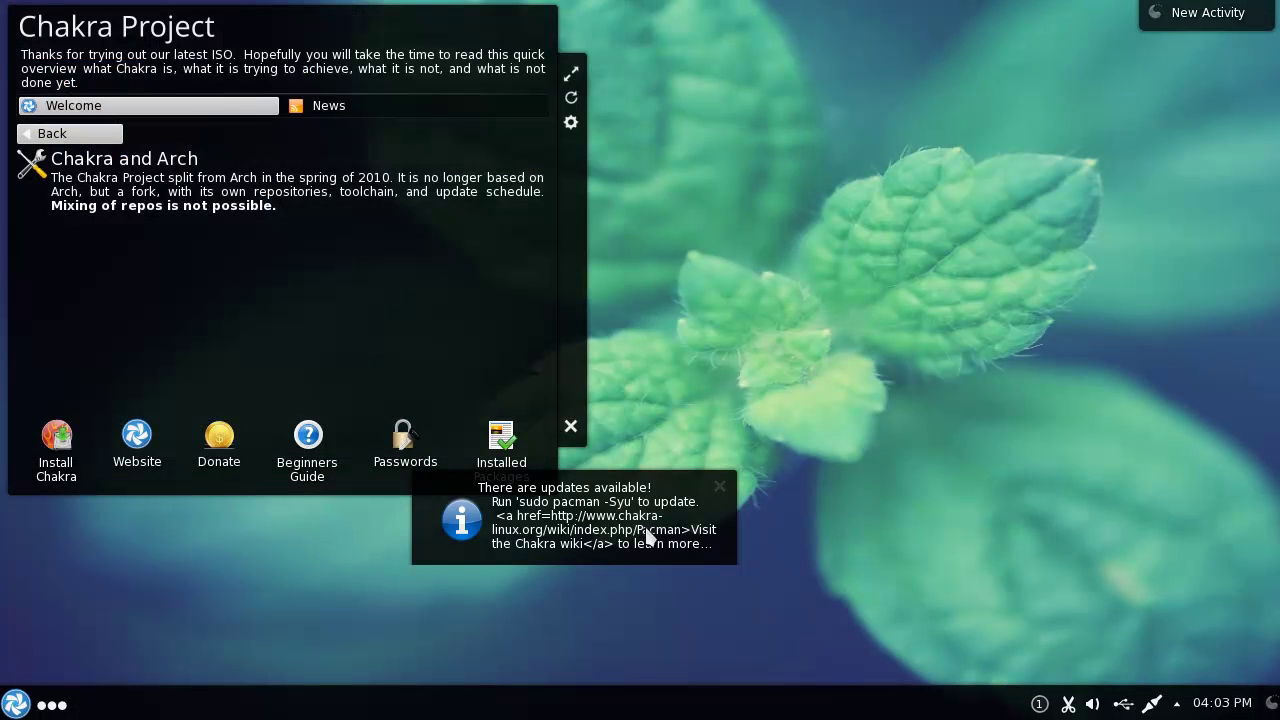
Step: Dismiss the updates notice and browse the Chakra and Internet application categories in the launcher
{"action": "left_click", "coordinate": [721, 487]}
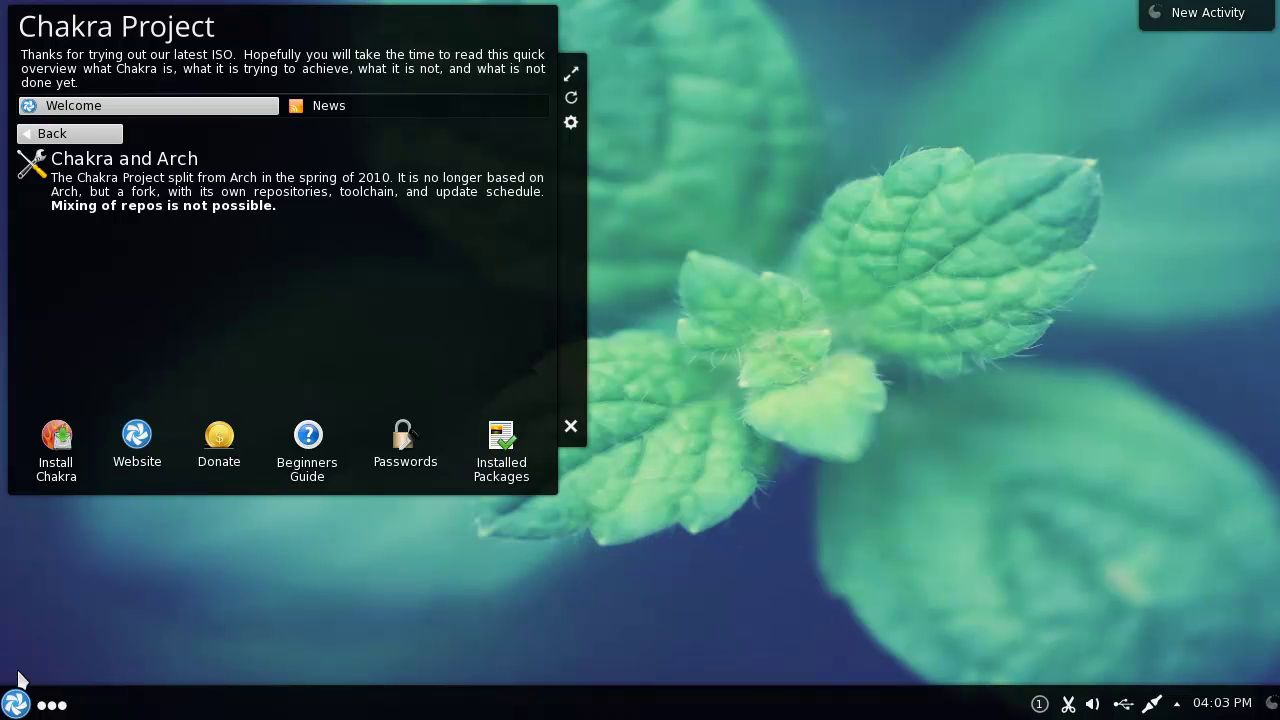
{"action": "left_click", "coordinate": [16, 704]}
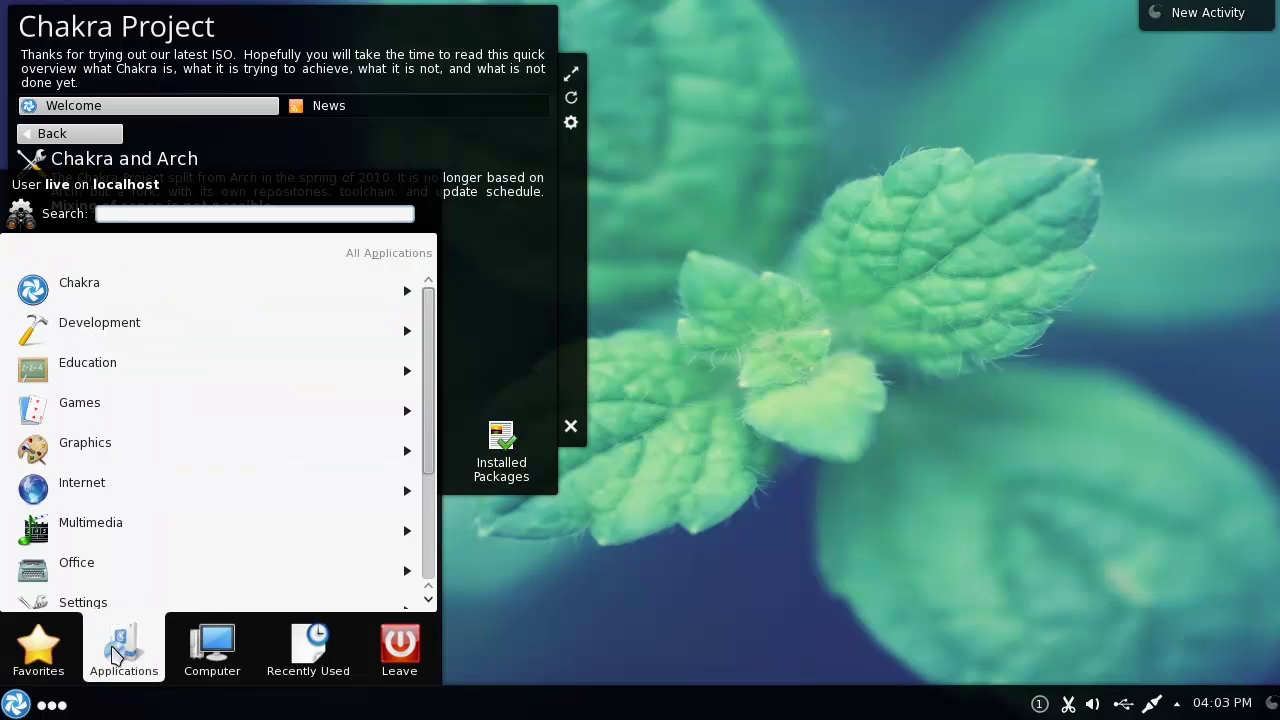
{"action": "left_click", "coordinate": [149, 293]}
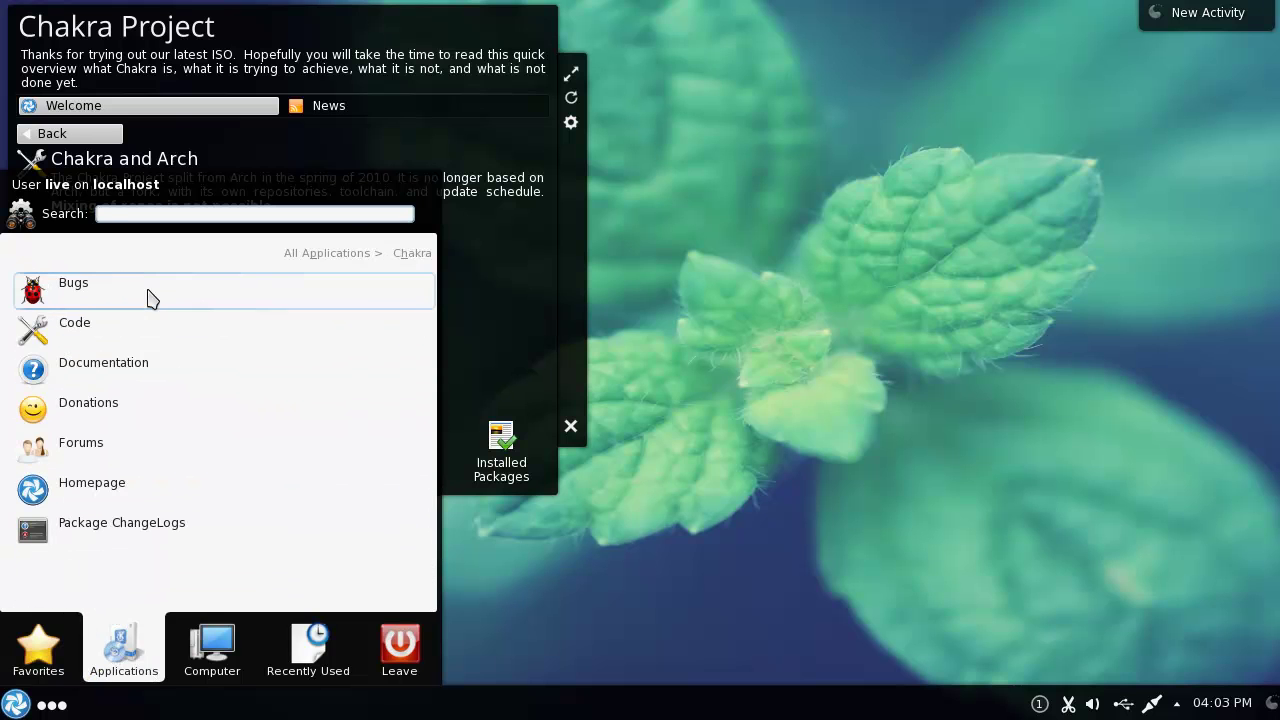
{"action": "left_click", "coordinate": [324, 254]}
{"action": "left_click", "coordinate": [120, 503]}
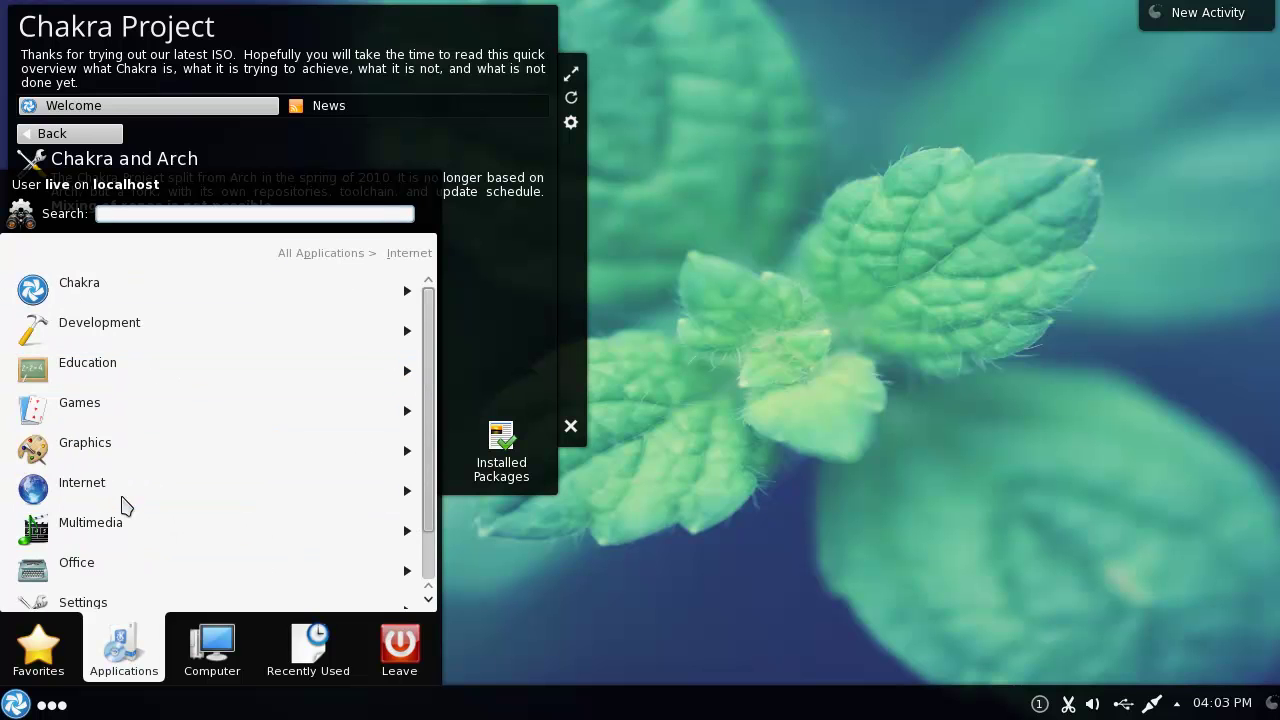
{"action": "scroll", "coordinate": [194, 464], "scroll_direction": "down", "scroll_amount": 2}
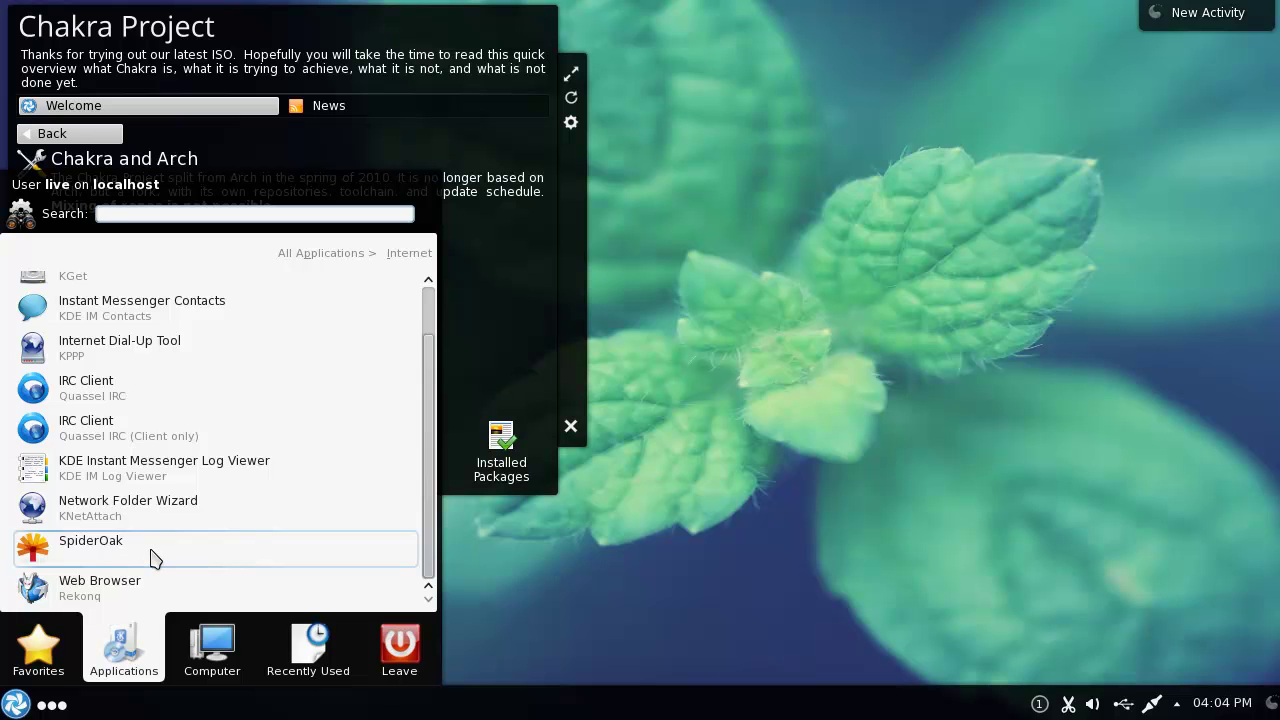
{"action": "scroll", "coordinate": [160, 545], "scroll_direction": "up", "scroll_amount": 2}
{"action": "left_click", "coordinate": [331, 253]}
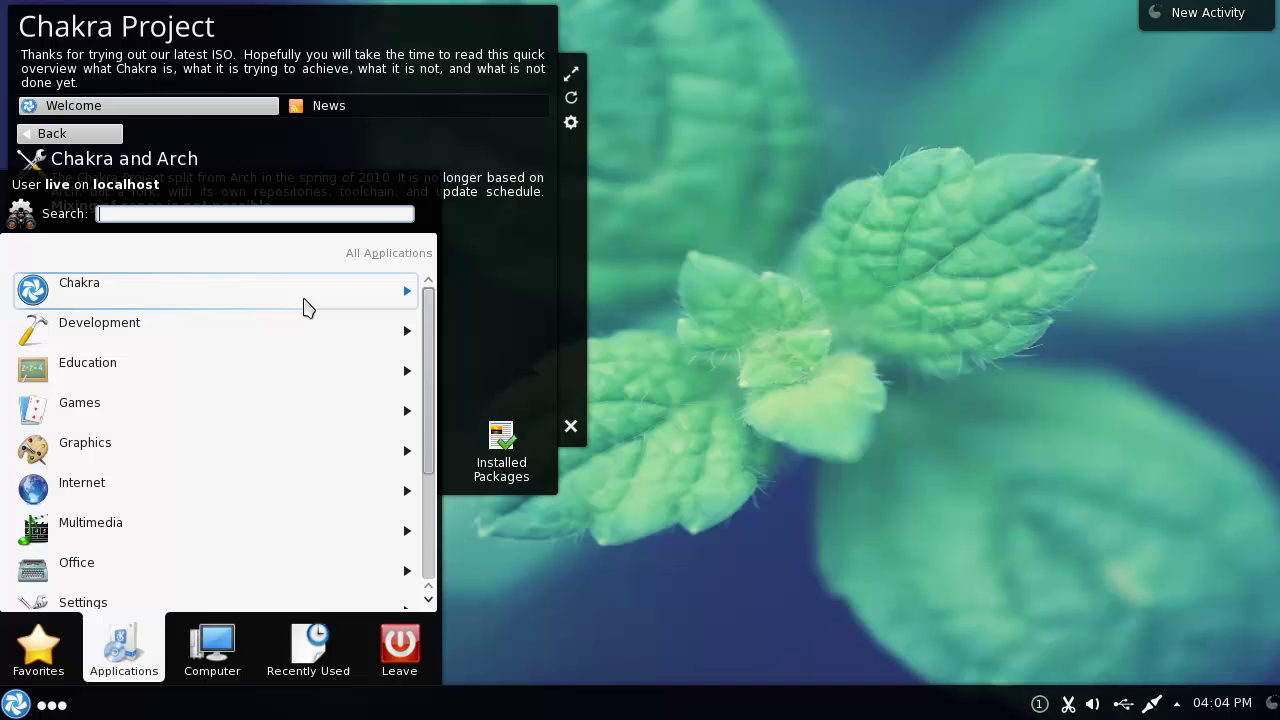
{"action": "left_click", "coordinate": [755, 383]}
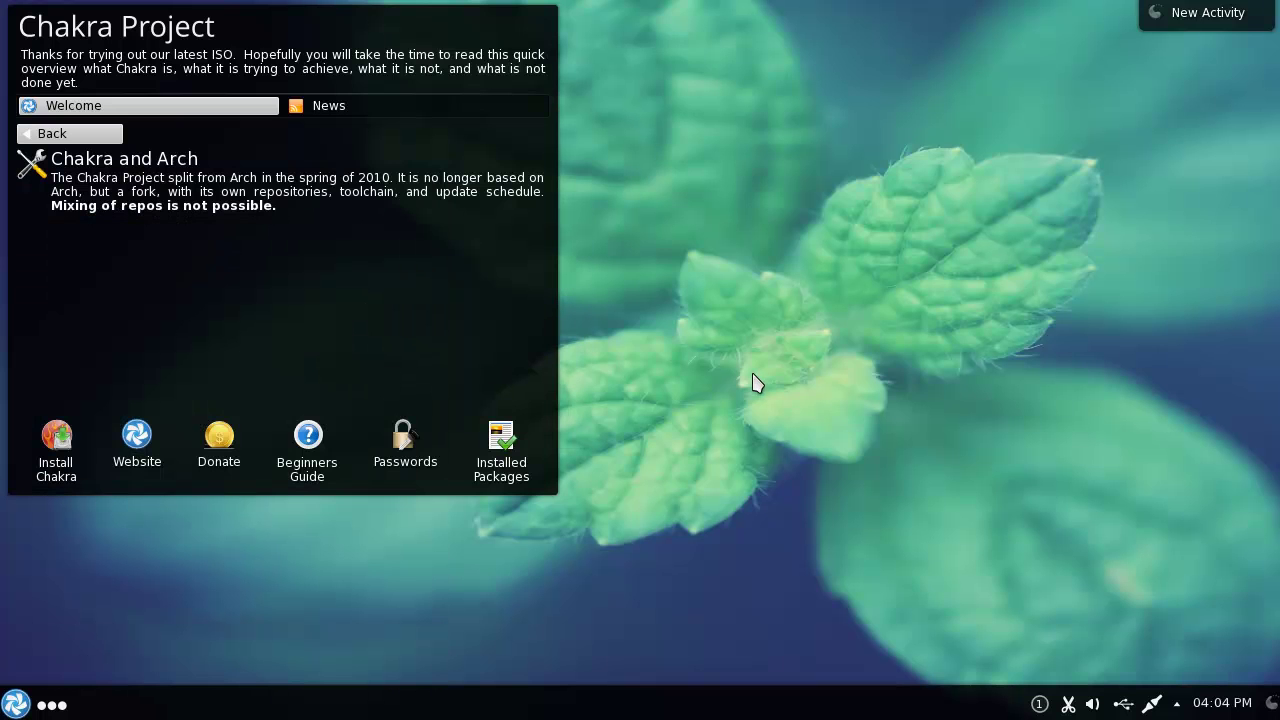
Step: Browse the Utilities category, then start Konsole from the System category
{"action": "left_click", "coordinate": [15, 704]}
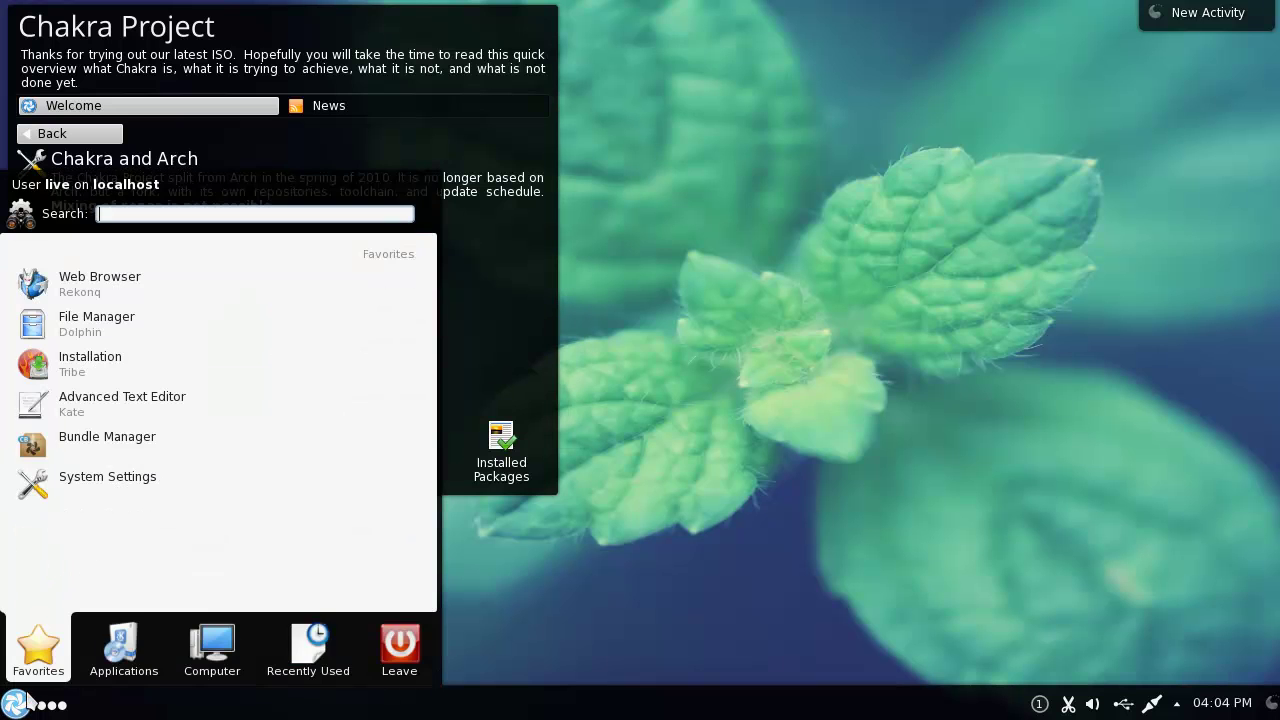
{"action": "scroll", "coordinate": [149, 600], "scroll_direction": "down", "scroll_amount": 3}
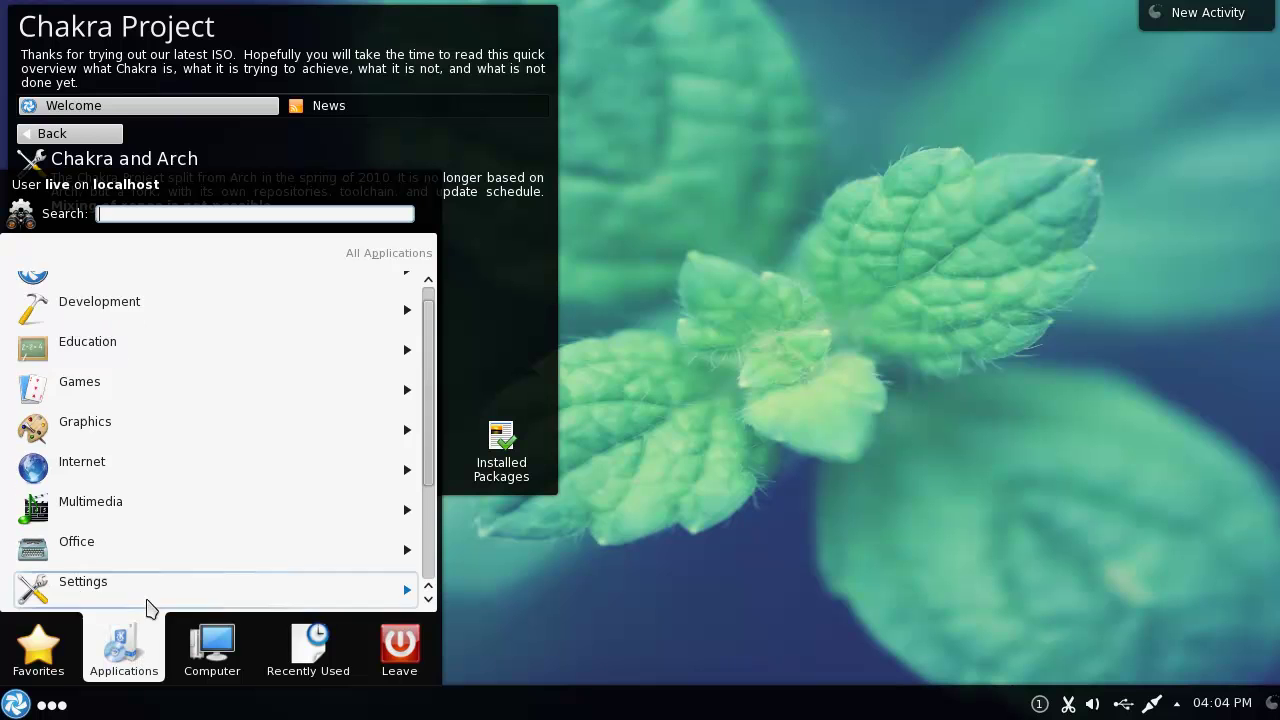
{"action": "left_click", "coordinate": [127, 509]}
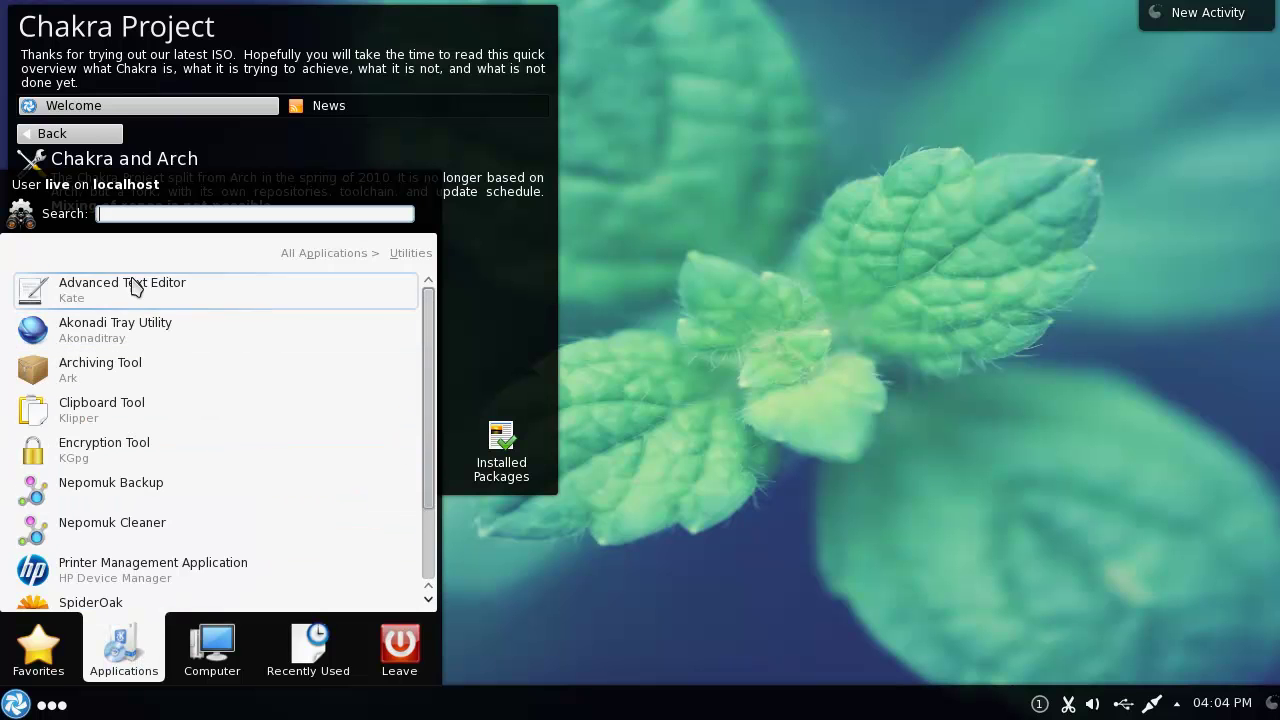
{"action": "scroll", "coordinate": [152, 425], "scroll_direction": "down", "scroll_amount": 2}
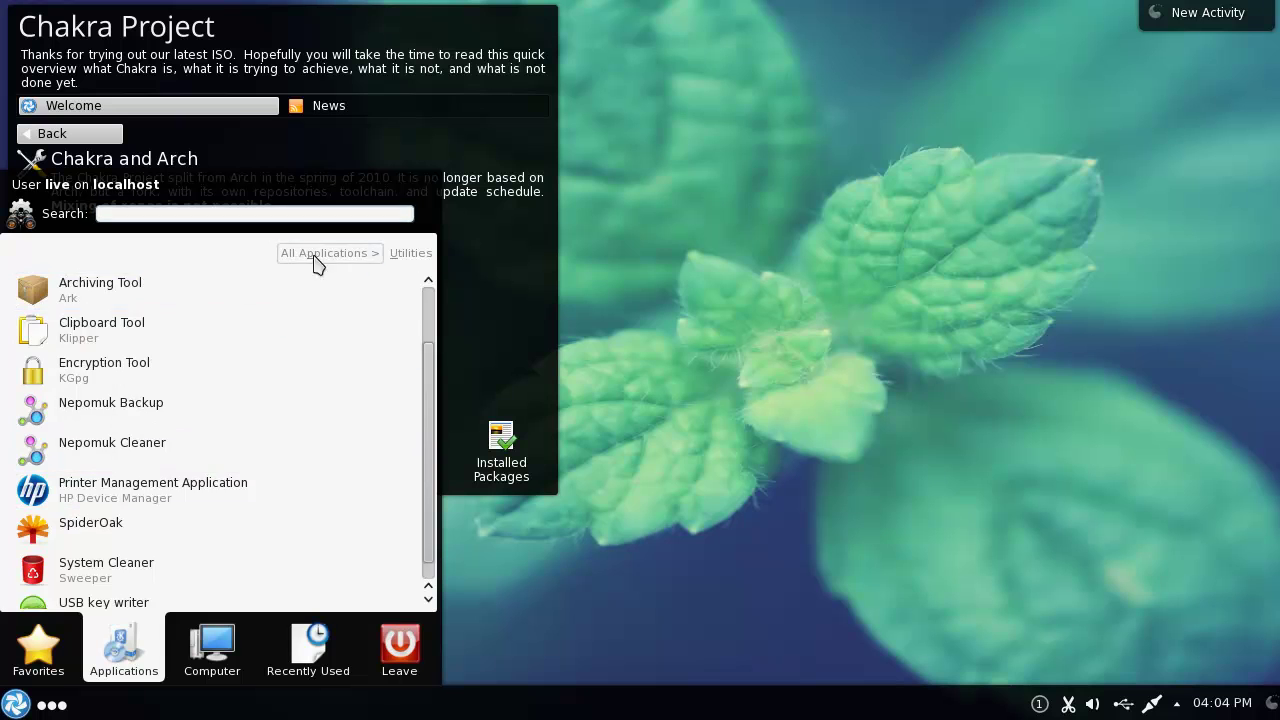
{"action": "left_click", "coordinate": [314, 254]}
{"action": "left_click", "coordinate": [148, 482]}
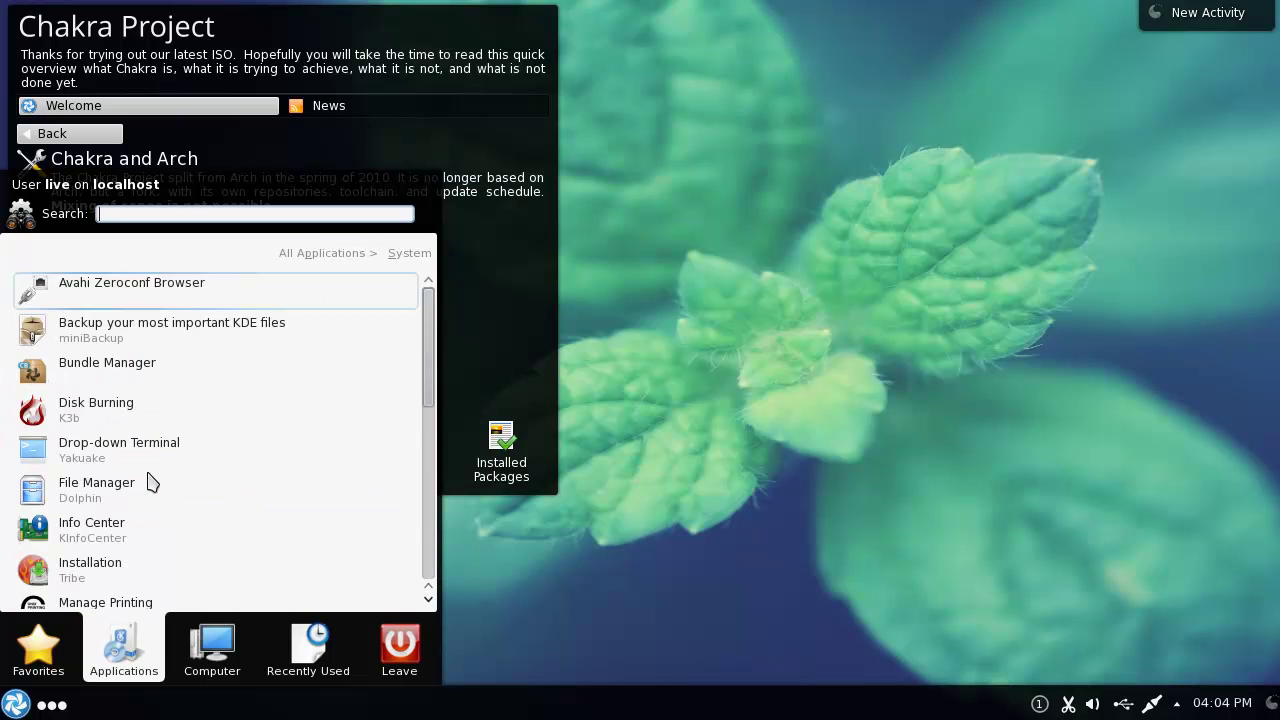
{"action": "scroll", "coordinate": [155, 490], "scroll_direction": "down", "scroll_amount": 5}
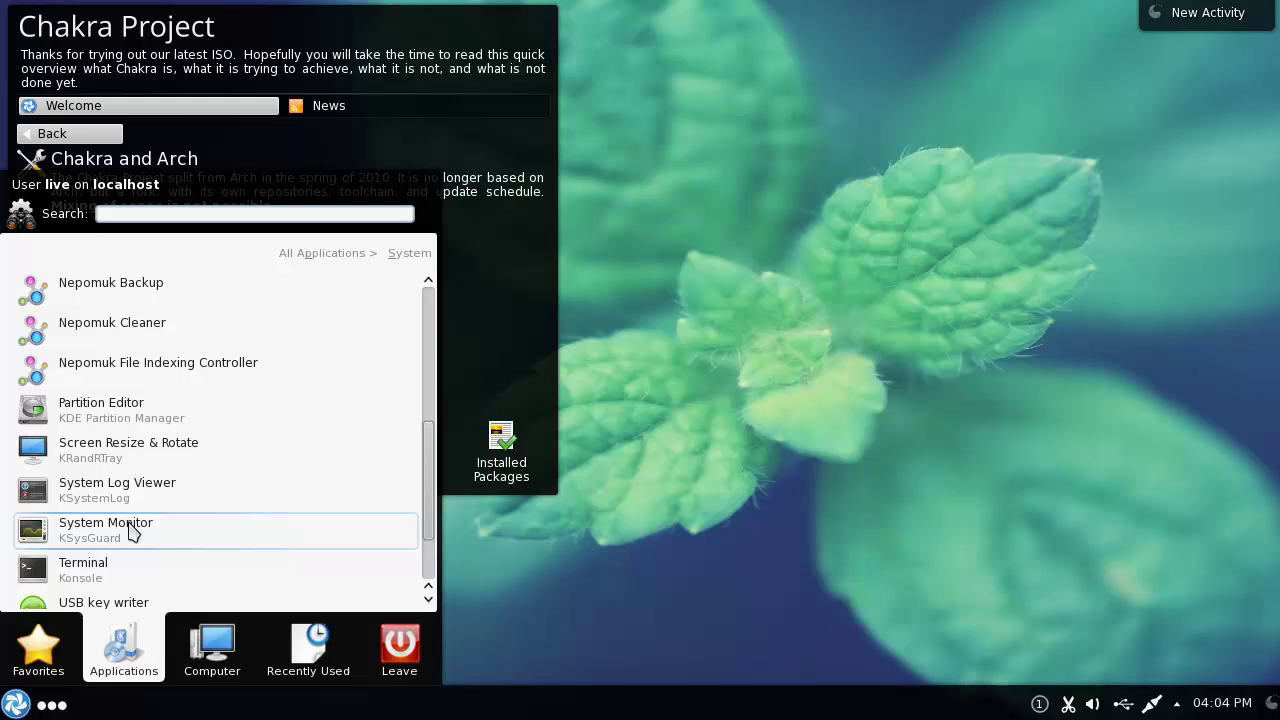
{"action": "left_click", "coordinate": [134, 565]}
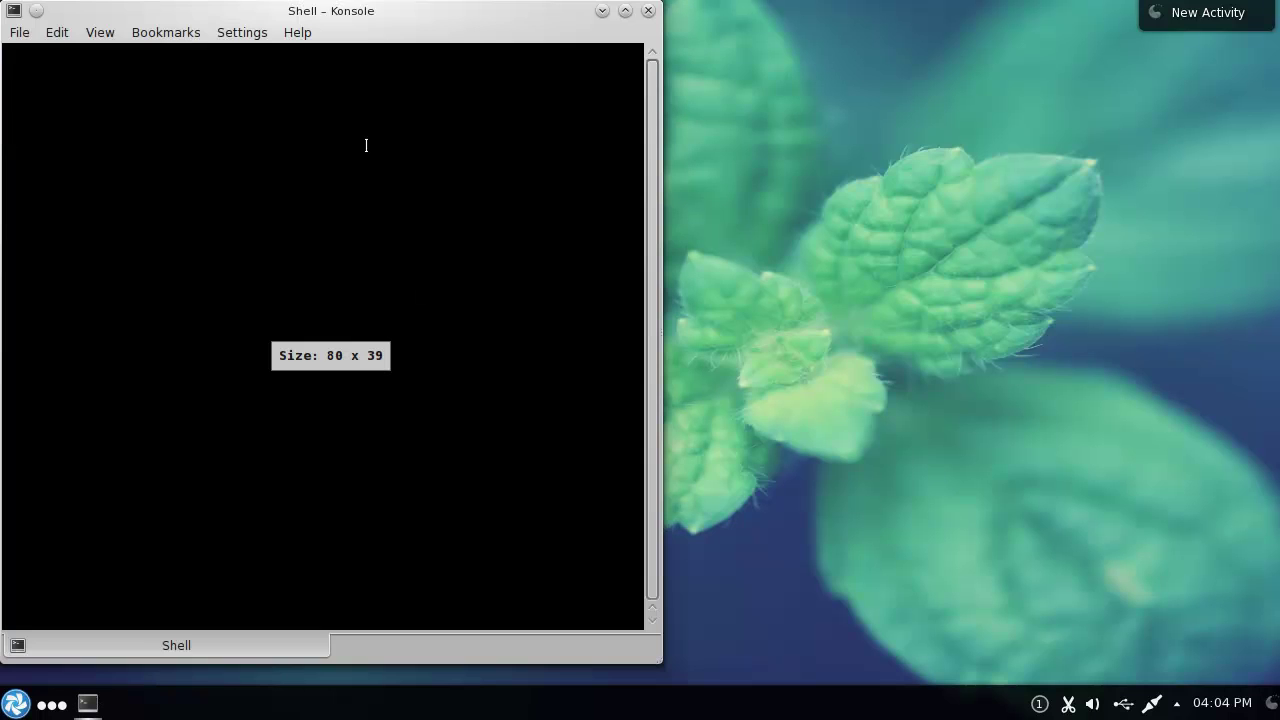
Step: Move Konsole right and run uname -a and kde4-menu -v, showing 3.7.6-2-CHAKRA, Qt 4.8.4, KDE 4.10.1
{"action": "left_click_drag", "start_coordinate": [377, 12], "coordinate": [797, 32]}
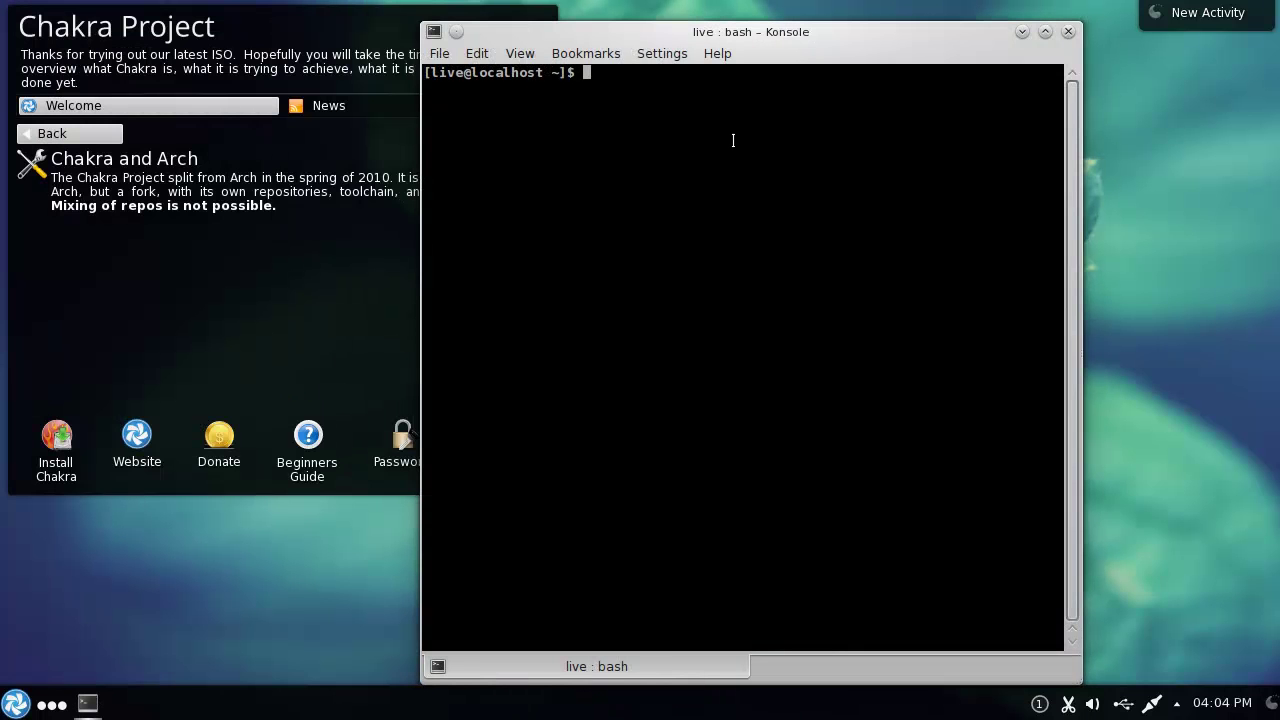
{"action": "type", "text": "uname 0a"}
{"action": "key", "text": "Return"}
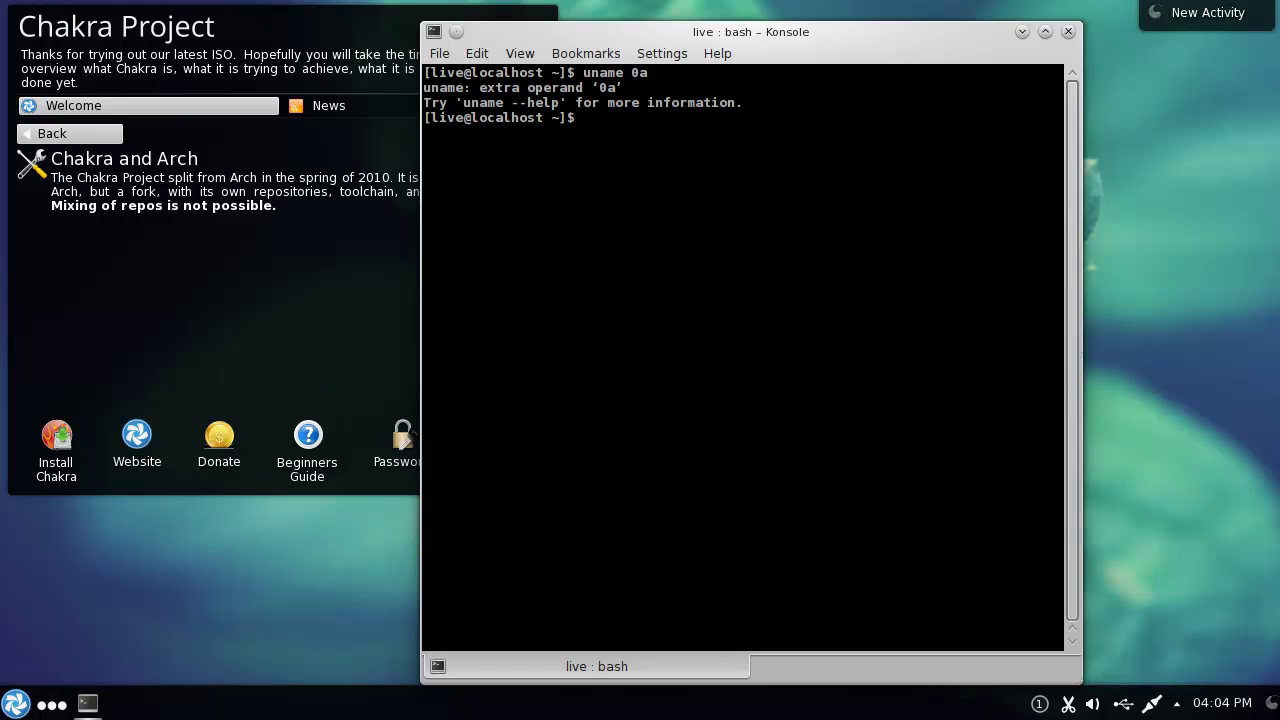
{"action": "type", "text": "uname -a"}
{"action": "key", "text": "Return"}
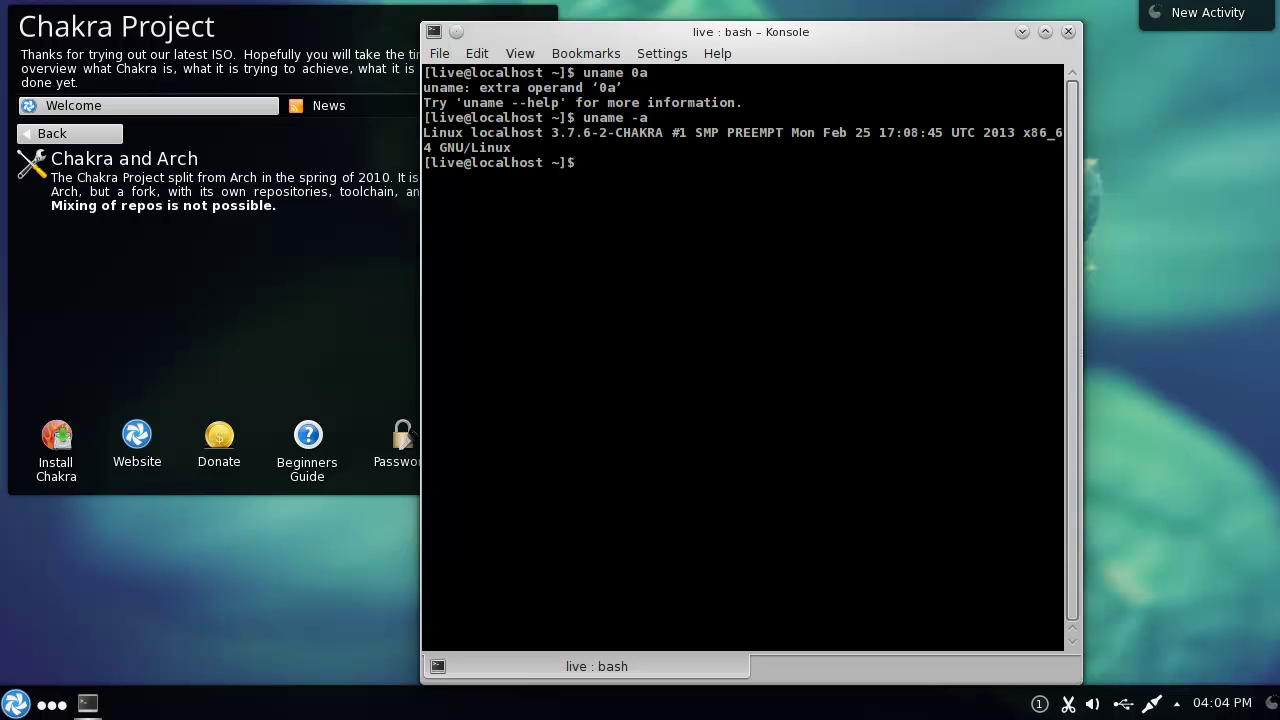
{"action": "type", "text": "kde4-me"}
{"action": "type", "text": "nu -"}
{"action": "type", "text": "v"}
{"action": "key", "text": "Return"}
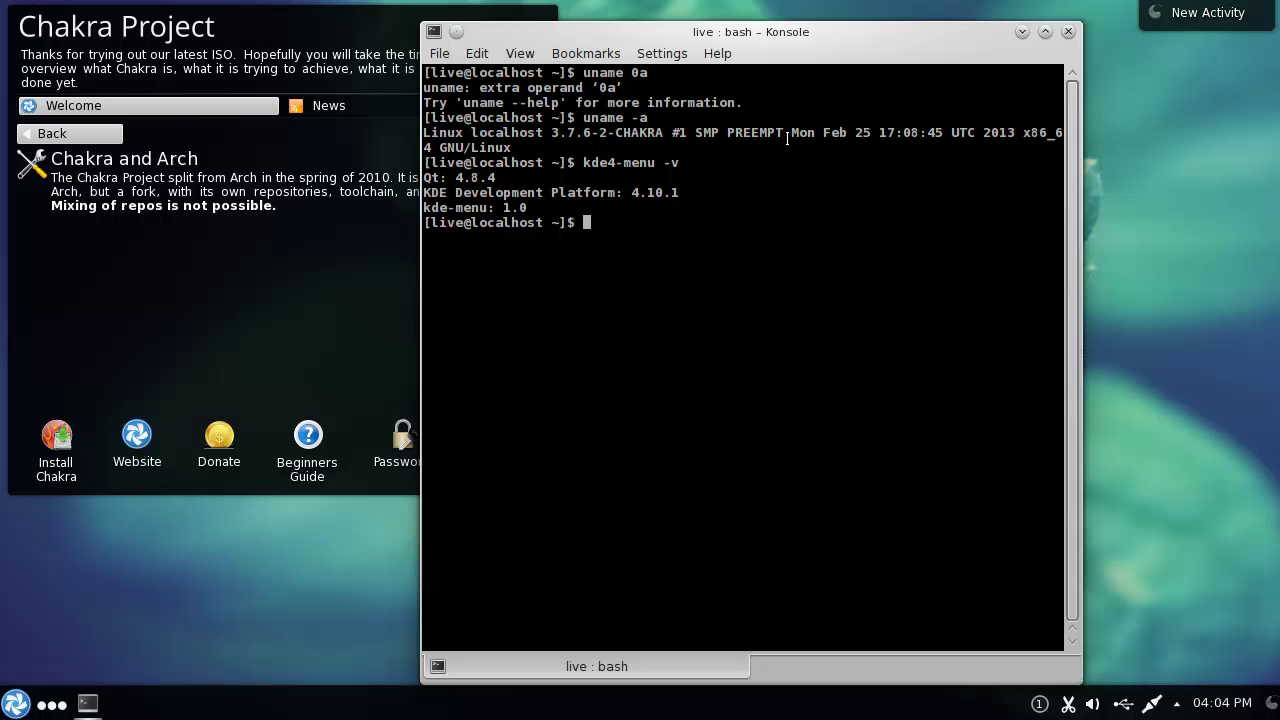
Step: Close Konsole, then view and dismiss the pending-updates notification from the system tray
{"action": "left_click", "coordinate": [1068, 31]}
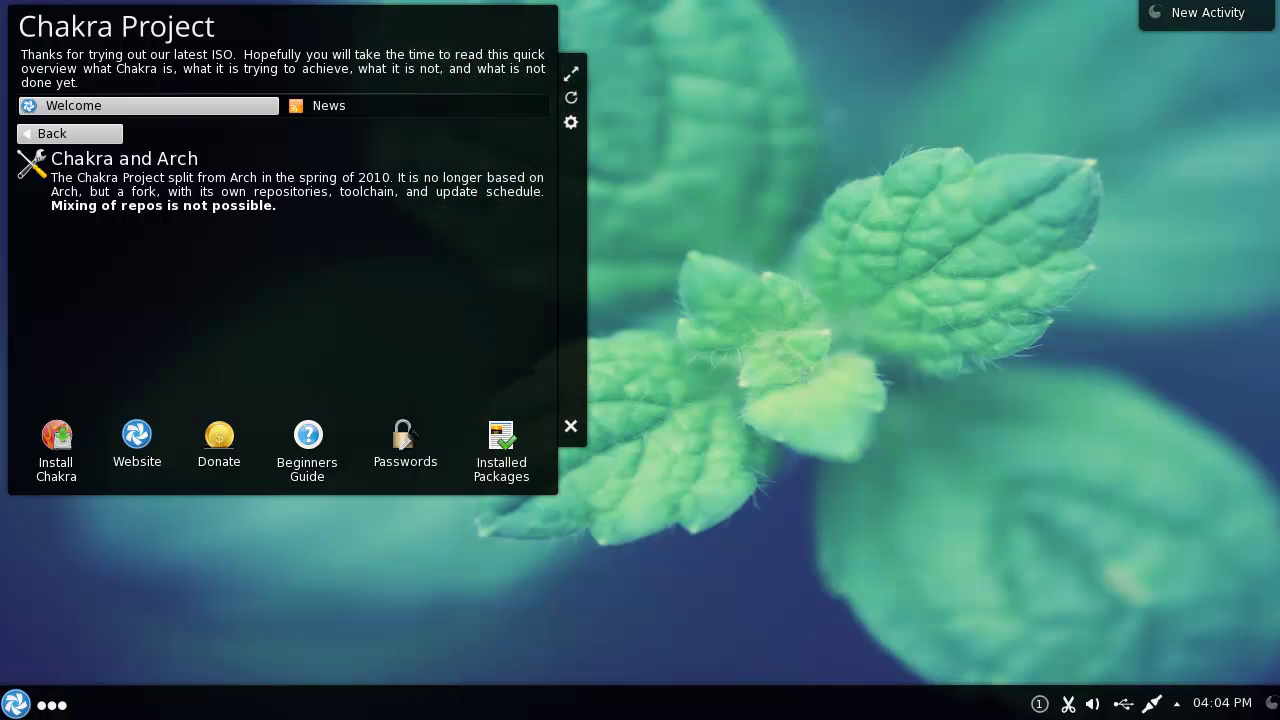
{"action": "mouse_move", "coordinate": [280, 300]}
{"action": "right_click", "coordinate": [666, 328]}
{"action": "left_click", "coordinate": [599, 513]}
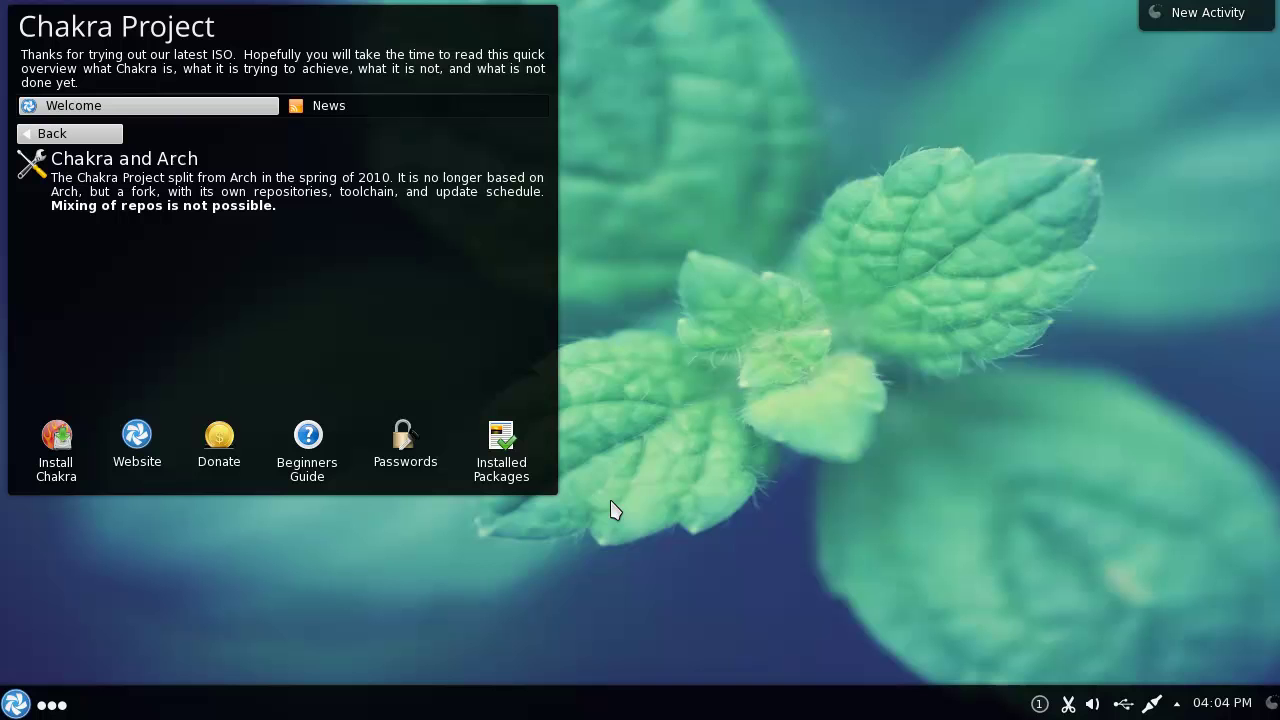
{"action": "left_click", "coordinate": [1040, 704]}
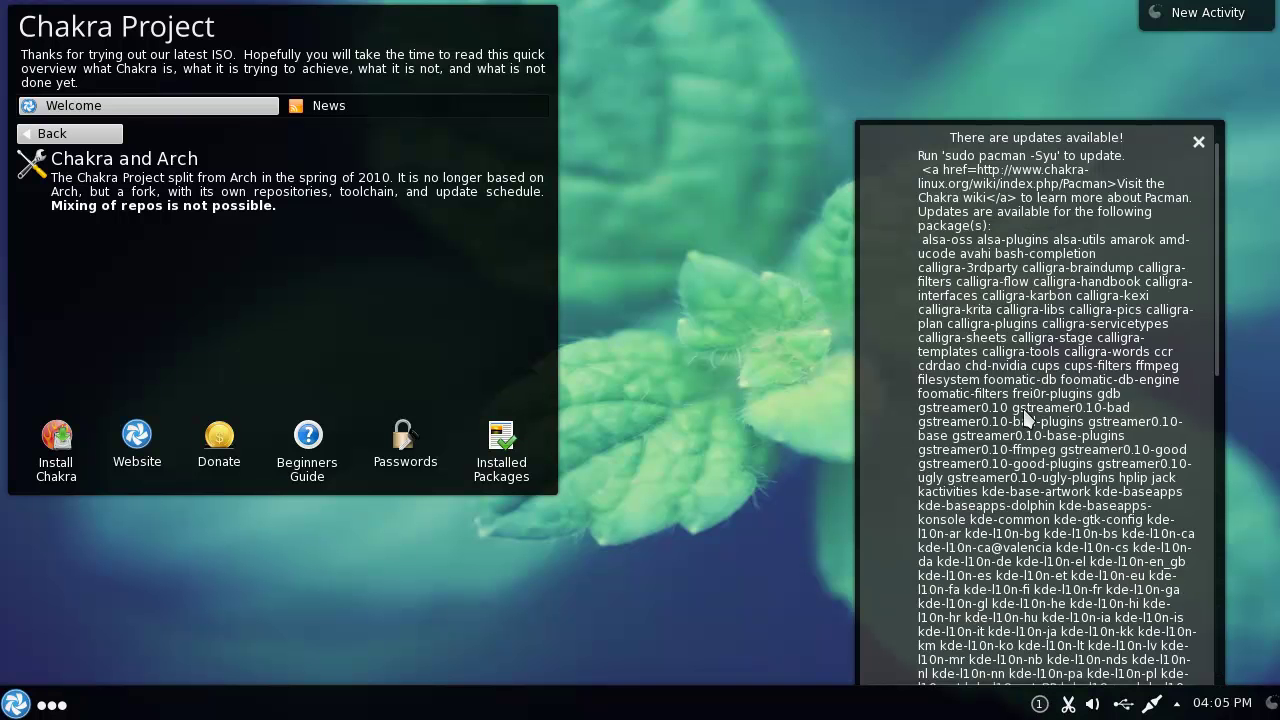
{"action": "left_click", "coordinate": [1198, 142]}
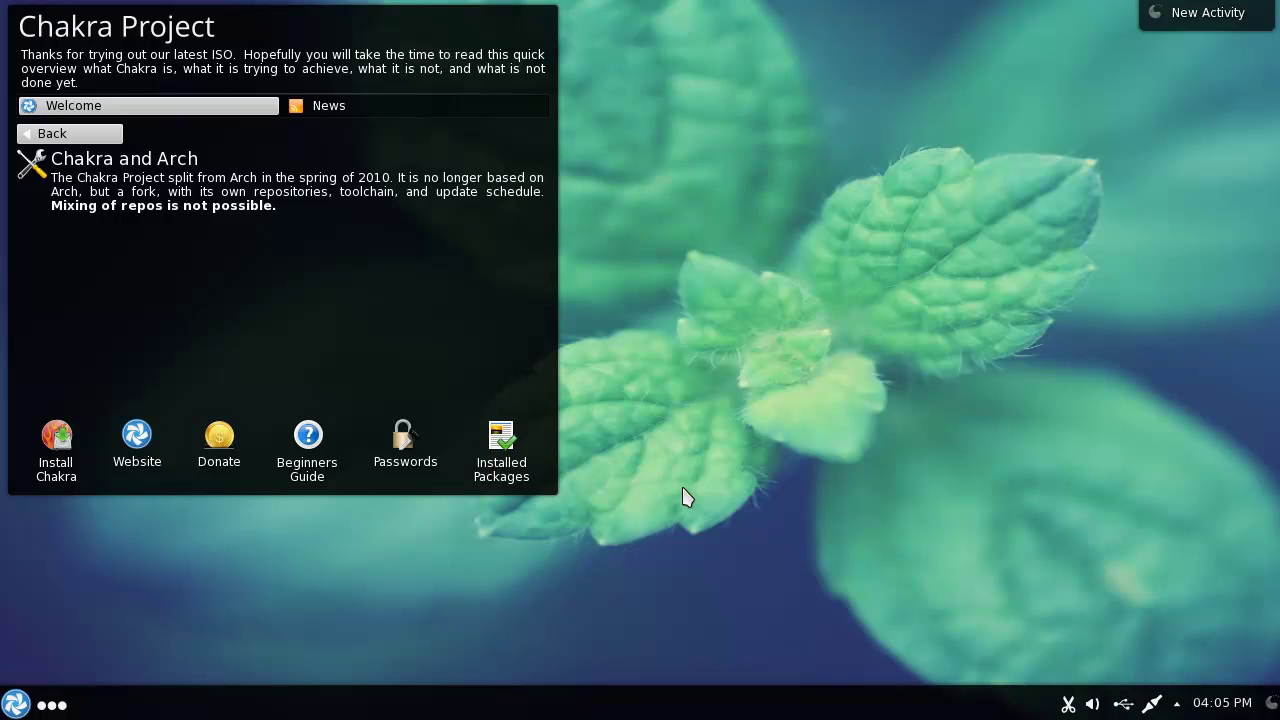
{"action": "mouse_move", "coordinate": [70, 133]}
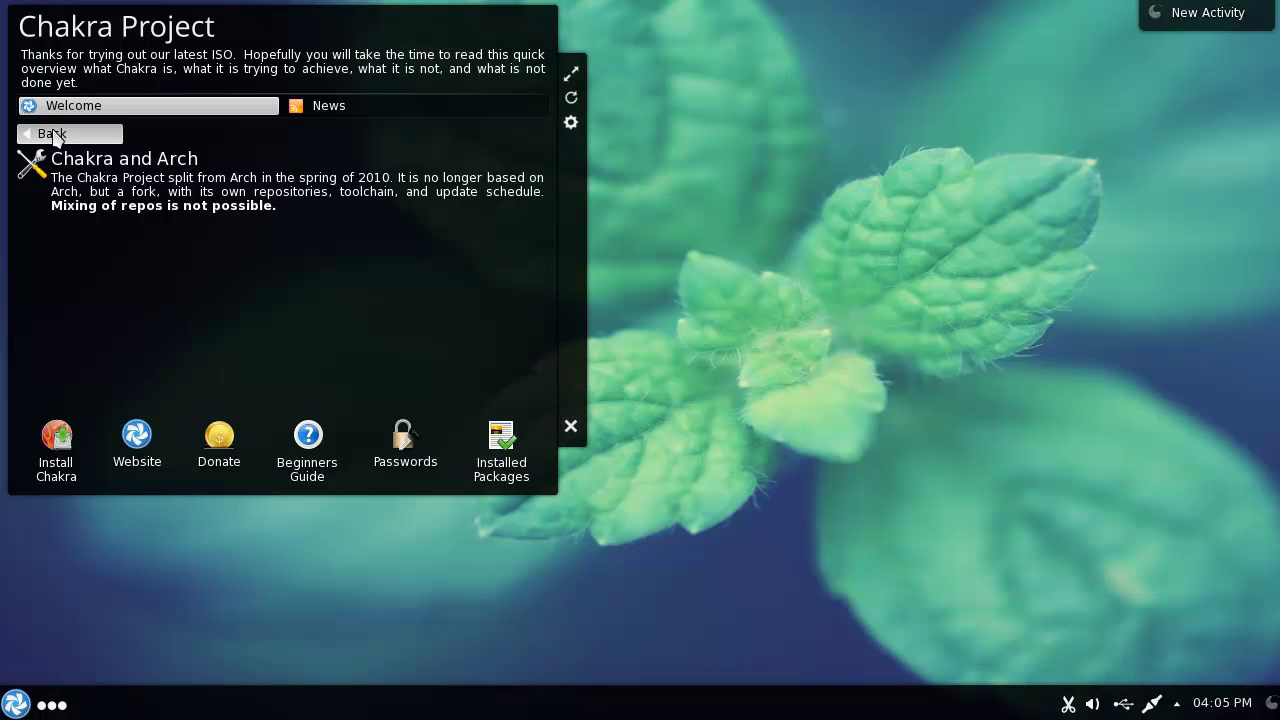
Step: Glance at the News tab, then read the 'Chakra and KDE' article in the welcome widget
{"action": "left_click", "coordinate": [55, 137]}
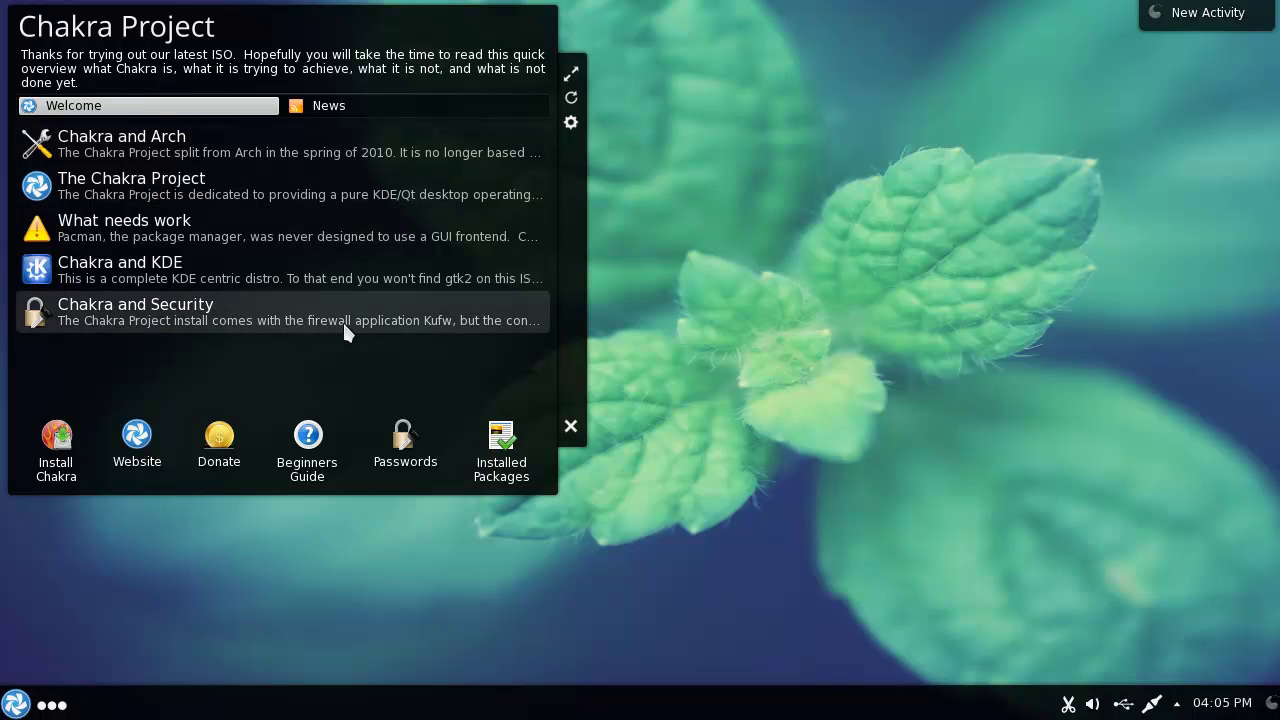
{"action": "left_click", "coordinate": [344, 113]}
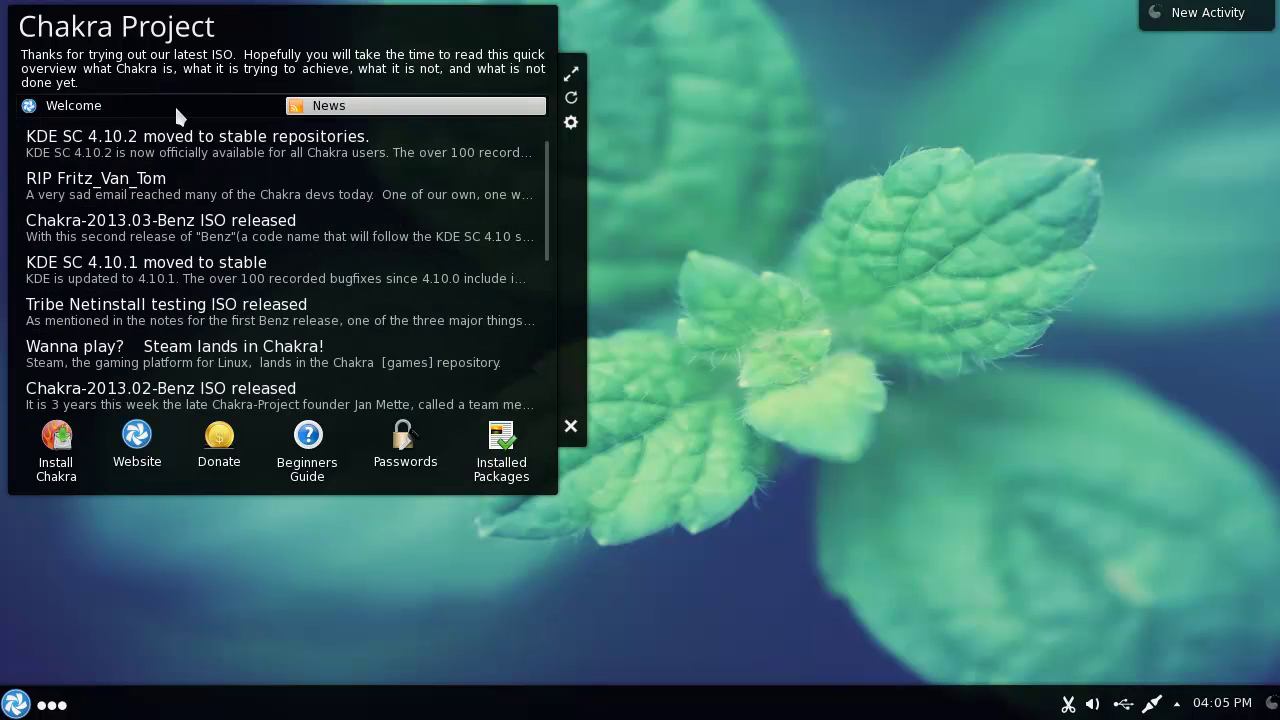
{"action": "left_click", "coordinate": [147, 107]}
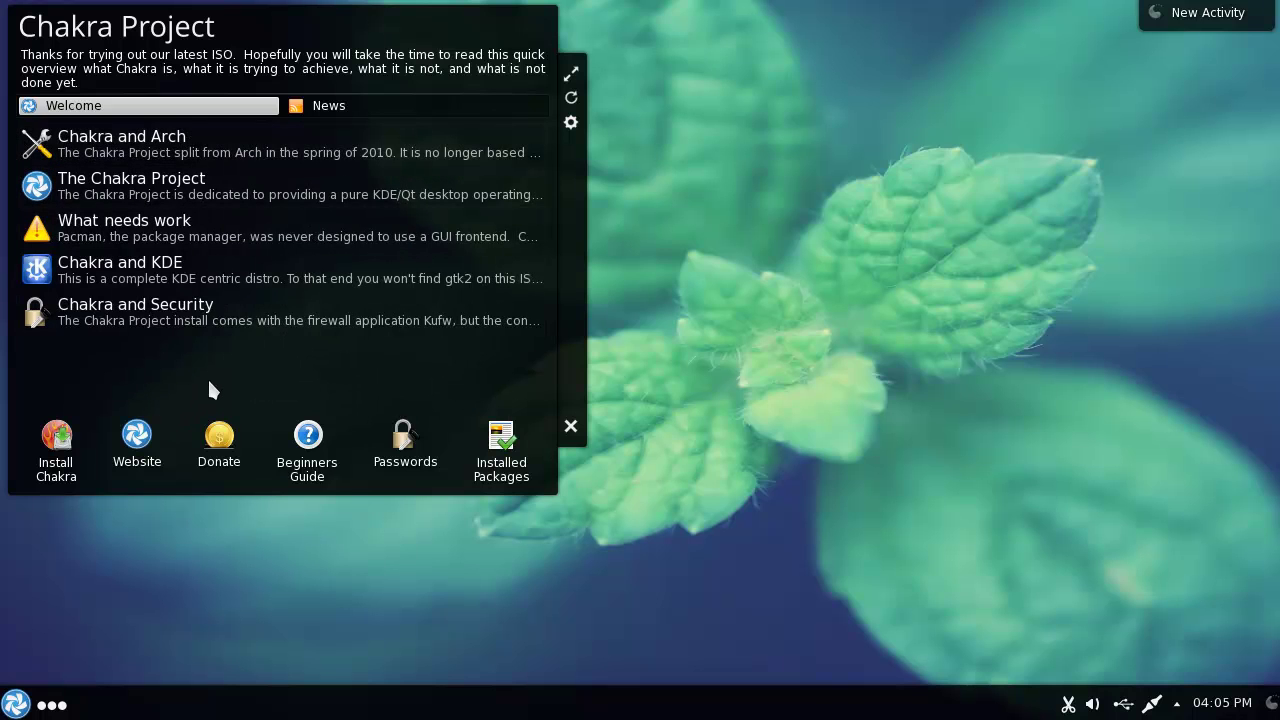
{"action": "left_click", "coordinate": [256, 283]}
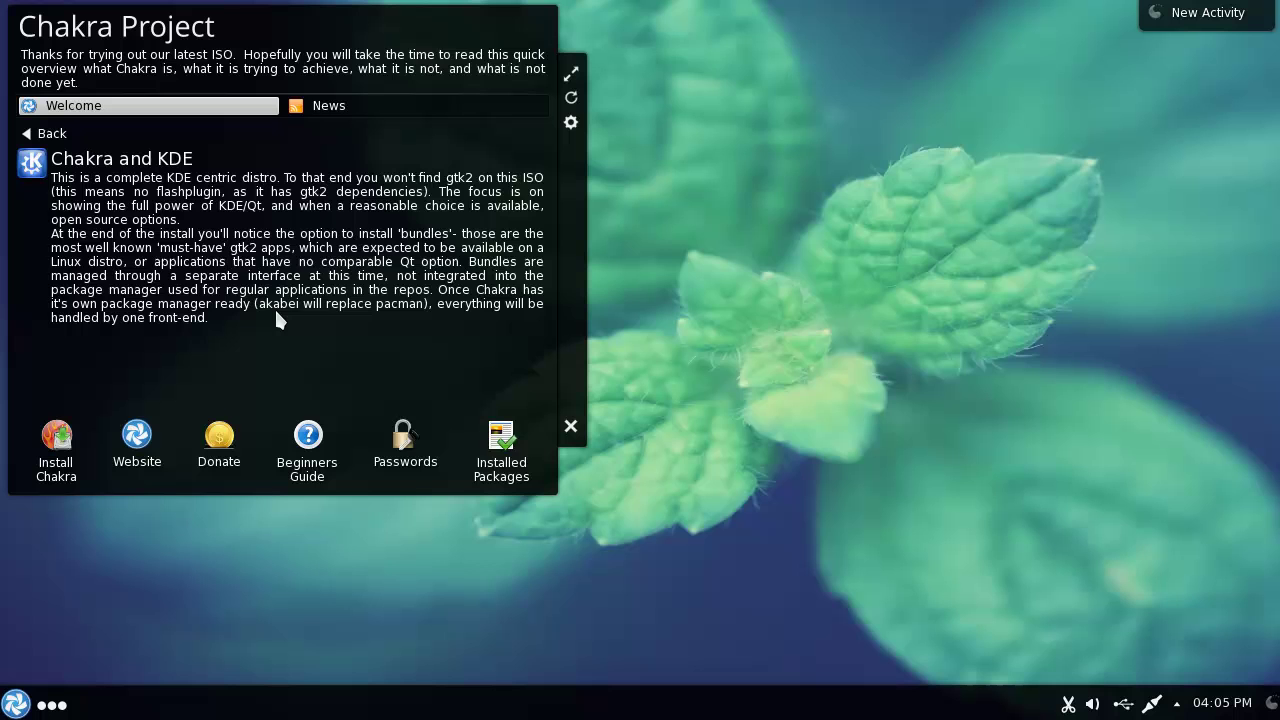
Step: Remove the Chakra Project welcome widget using the X on its side handle
{"action": "left_click", "coordinate": [571, 428]}
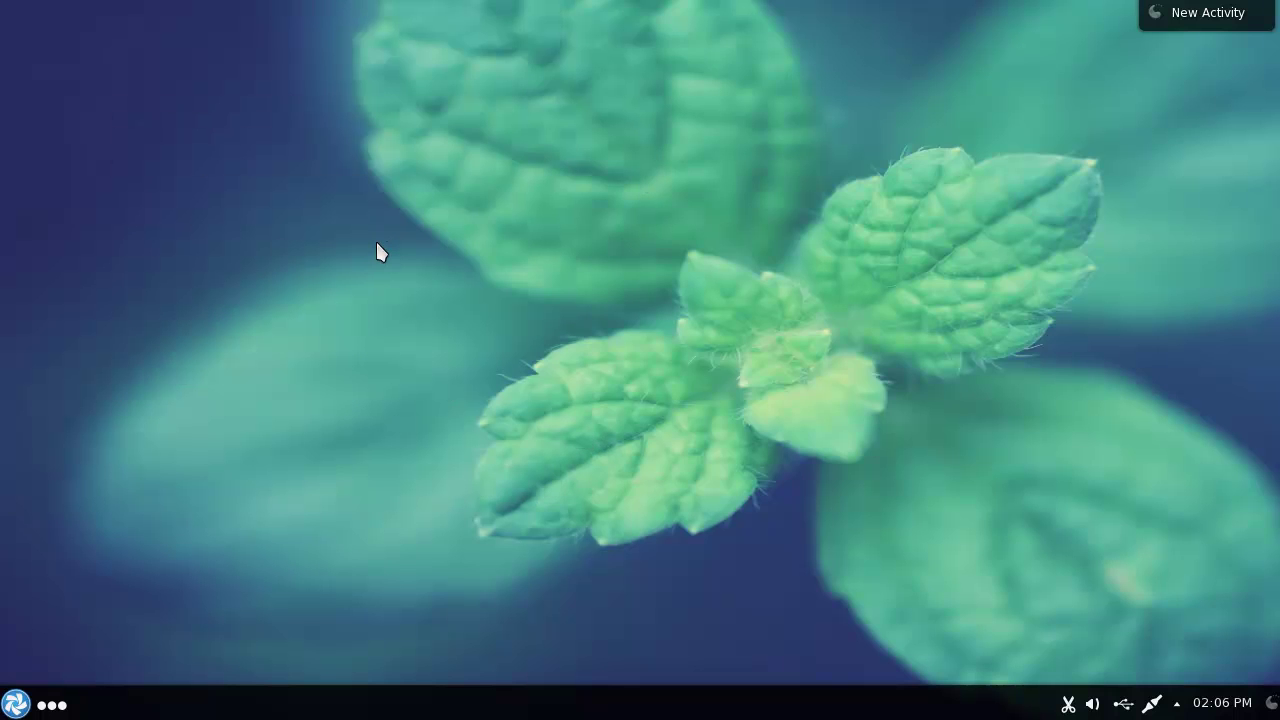